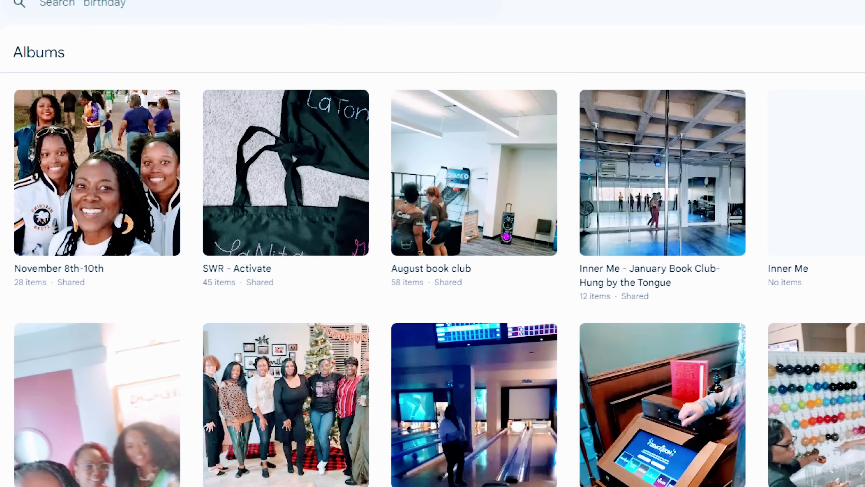
Open the SWR - Christmas Exchange album and browse to the group photos taken beside the Christmas tree
click(249, 422)
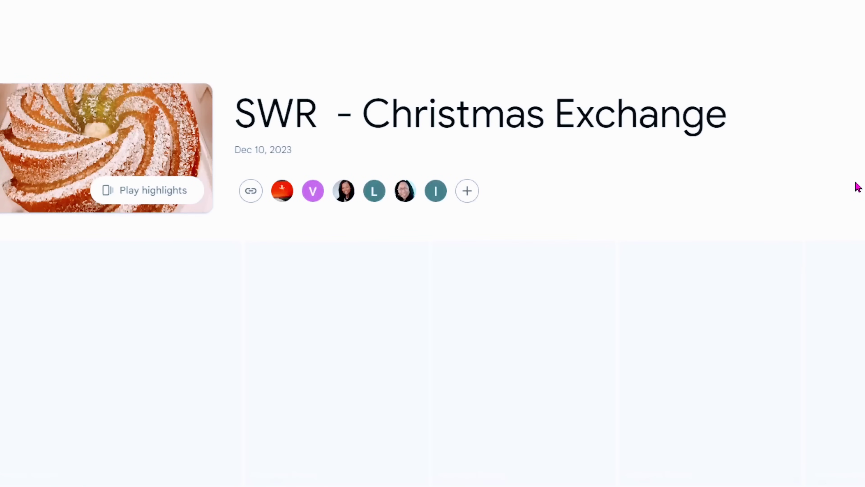
scroll(231, 164, down, 12)
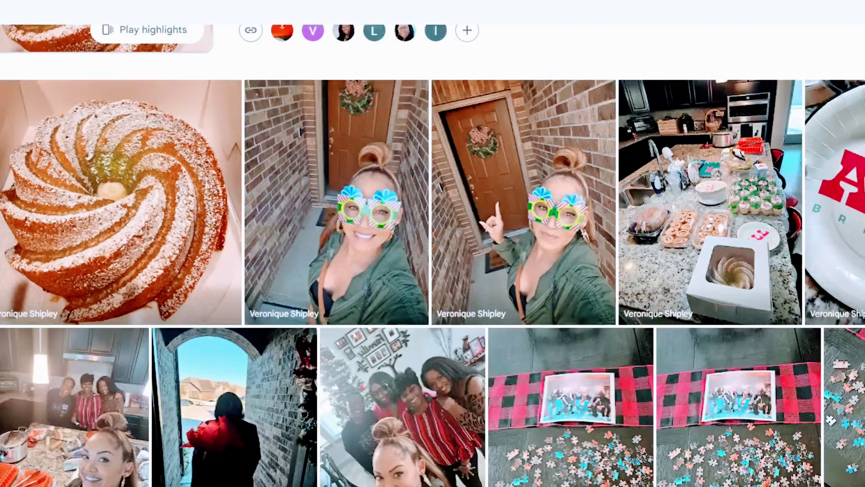
scroll(432, 256, down, 15)
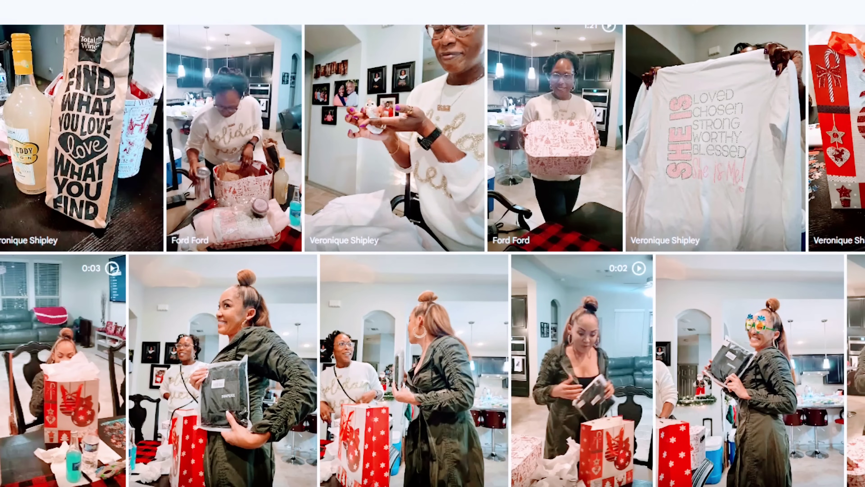
scroll(432, 256, down, 15)
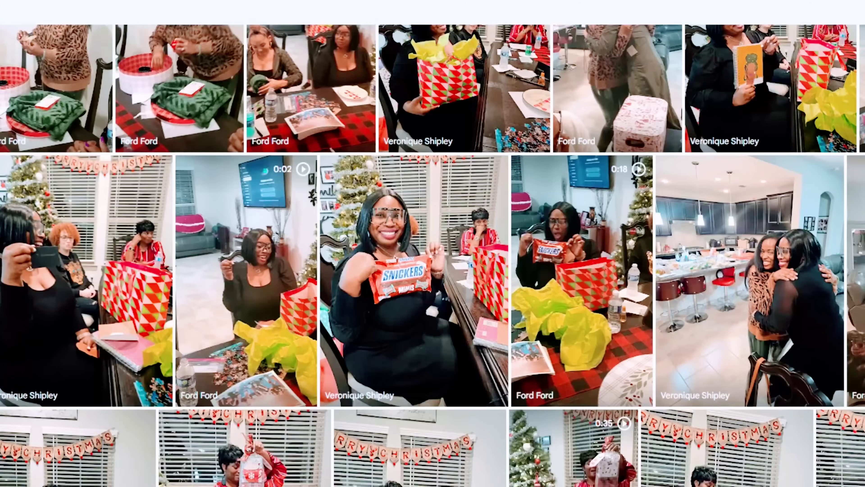
scroll(432, 256, down, 15)
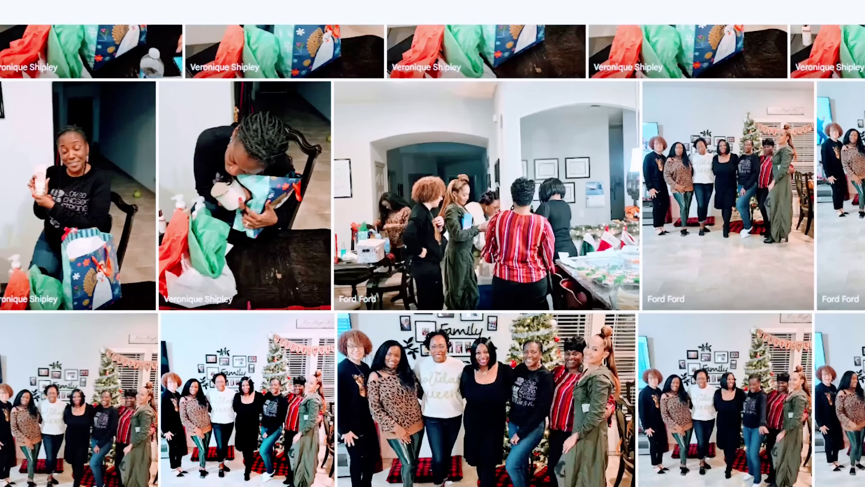
scroll(432, 255, down, 4)
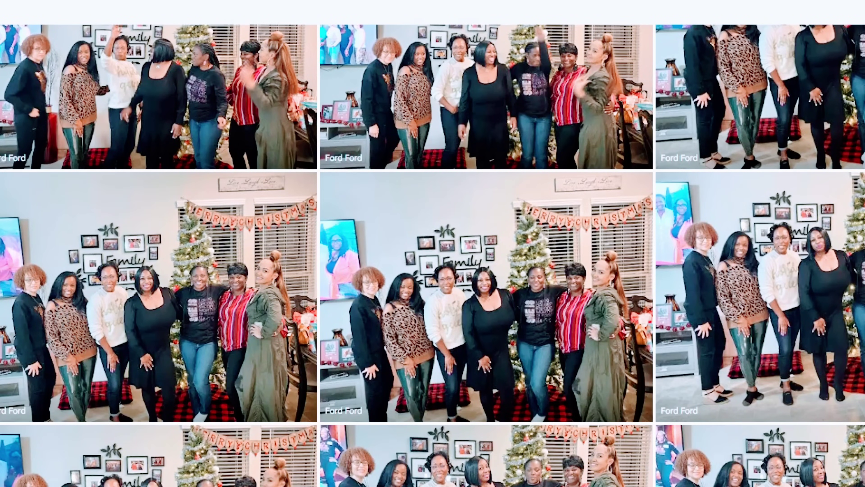
scroll(432, 255, down, 5)
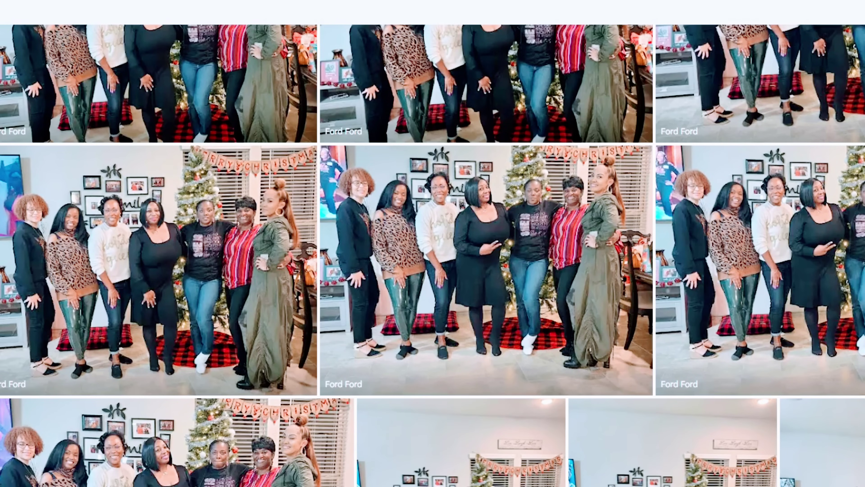
scroll(134, 379, down, 3)
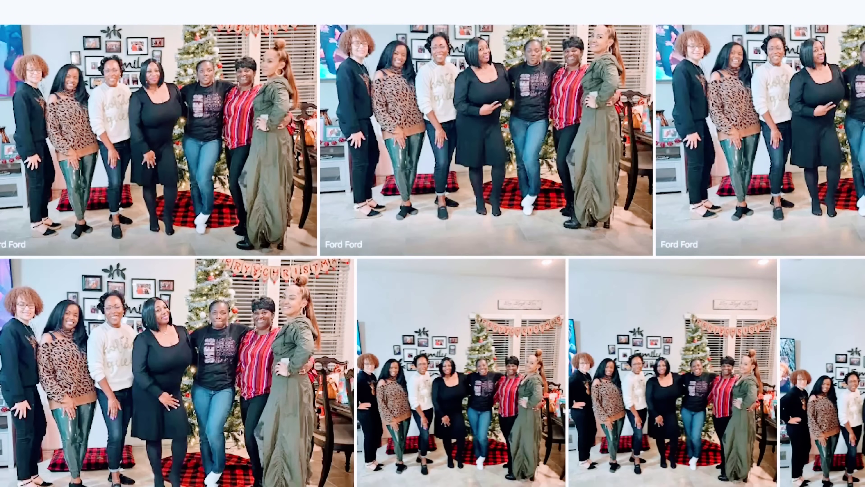
Preview several of the Christmas tree group photos at full size and compare them
click(498, 414)
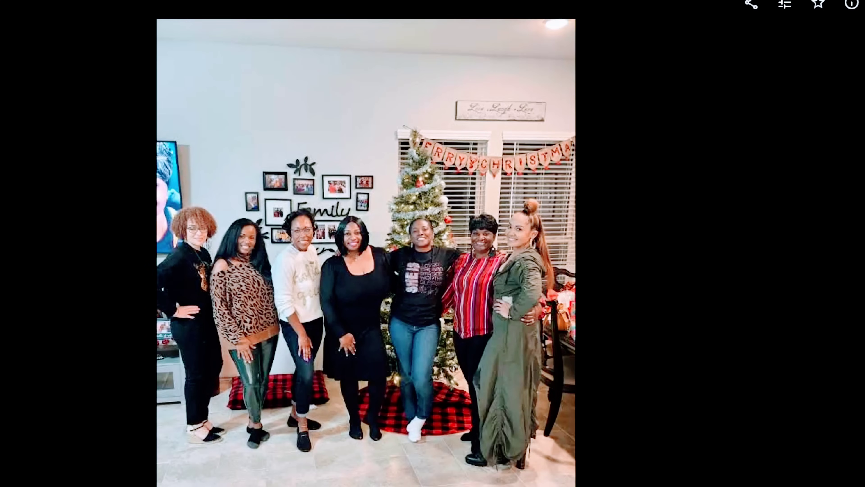
click(857, 310)
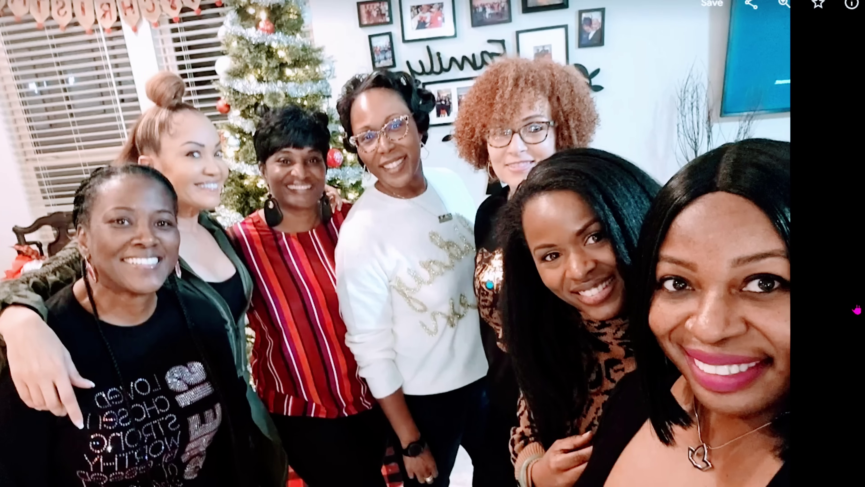
key(Escape)
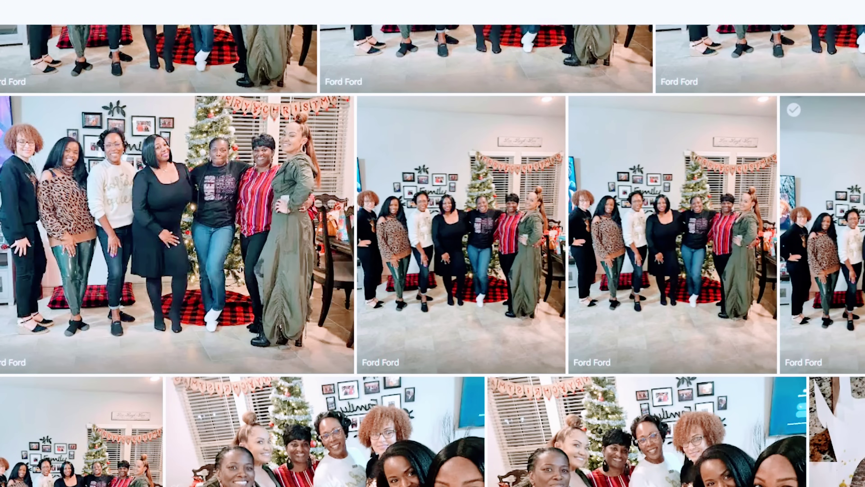
scroll(432, 243, down, 2)
scroll(433, 243, down, 5)
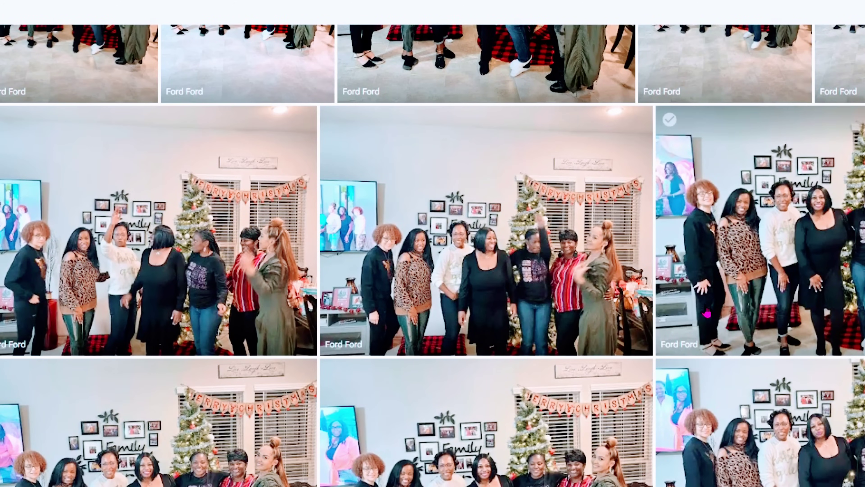
scroll(706, 312, up, 4)
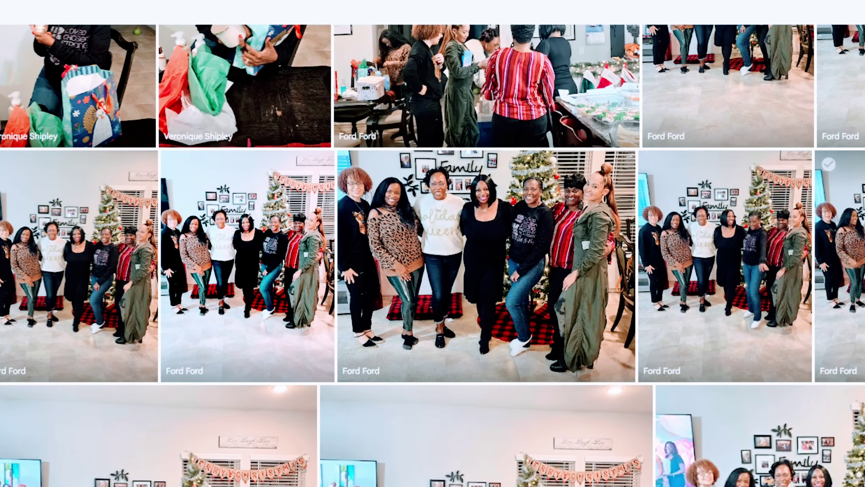
click(838, 273)
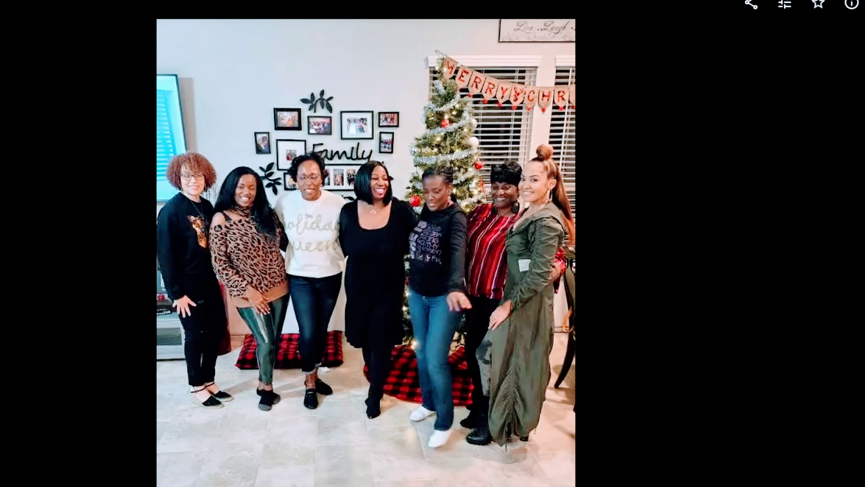
key(Escape)
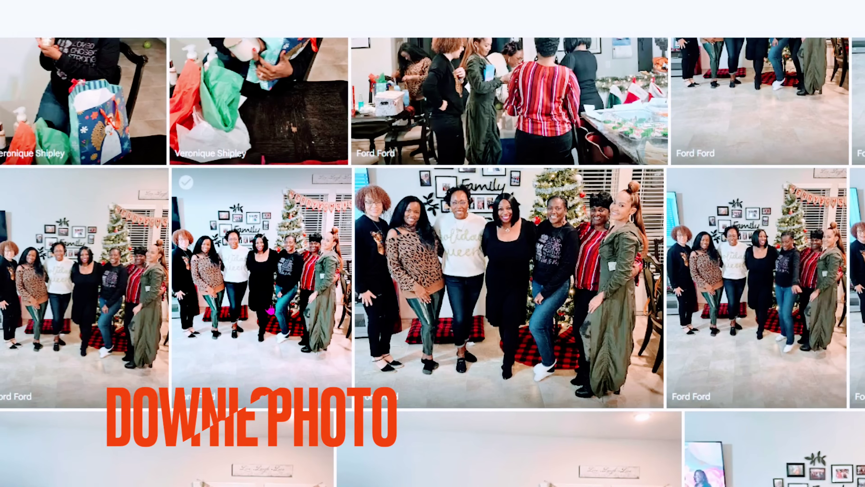
Download the posed group photo in front of the Christmas tree from the album
click(270, 310)
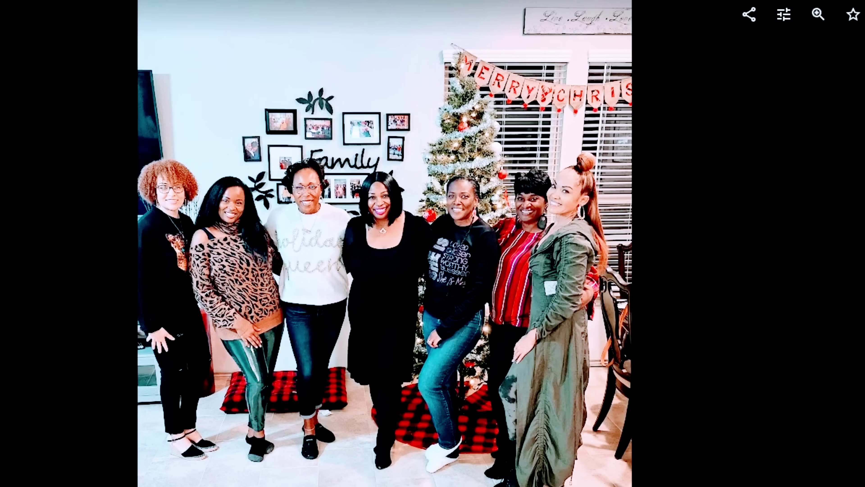
click(863, 14)
click(821, 93)
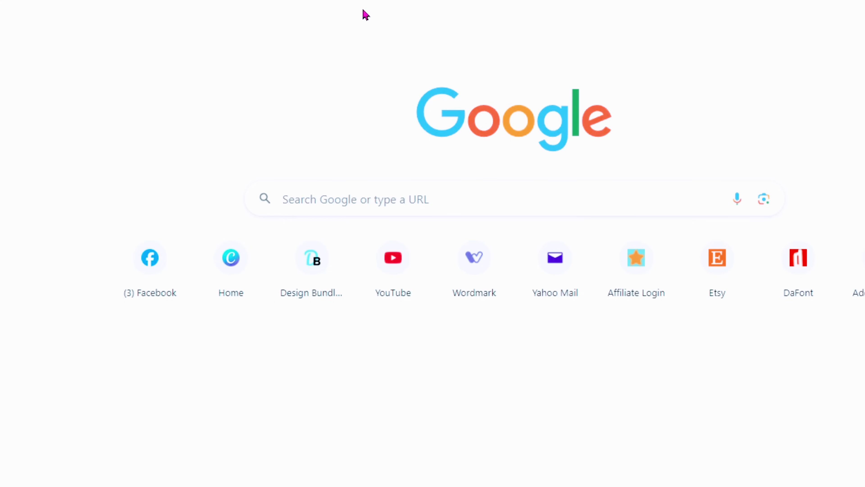
Switch to remove.bg and upload the photo 20231210_182848 (1) from the Downloads folder for background removal
click(371, 15)
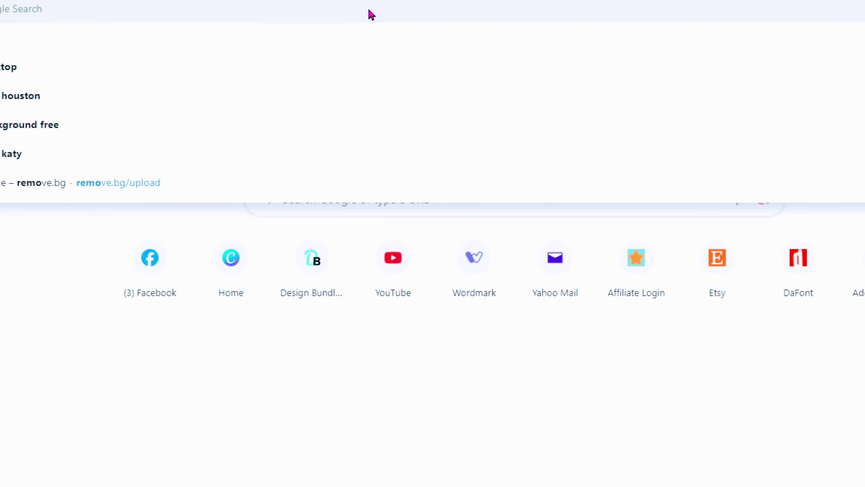
key(Escape)
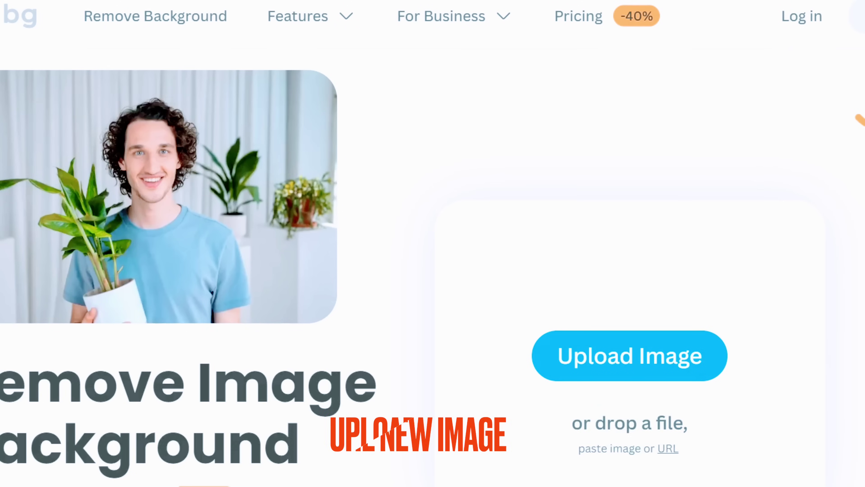
click(651, 356)
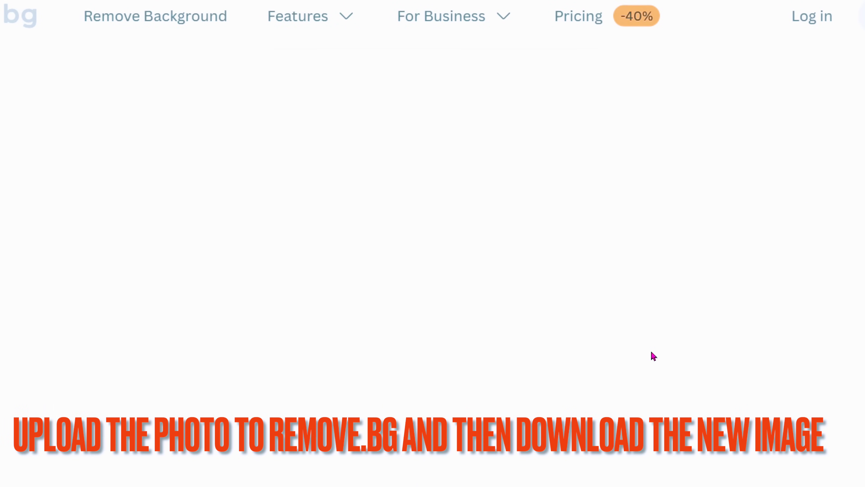
click(228, 208)
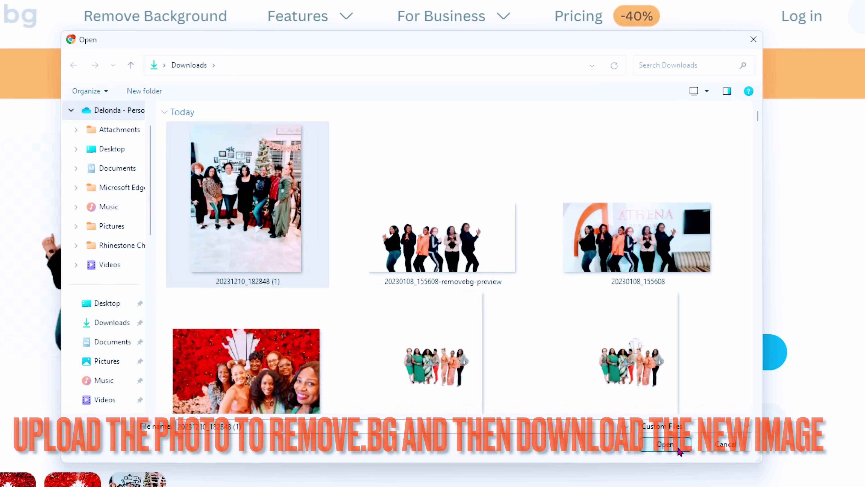
click(649, 443)
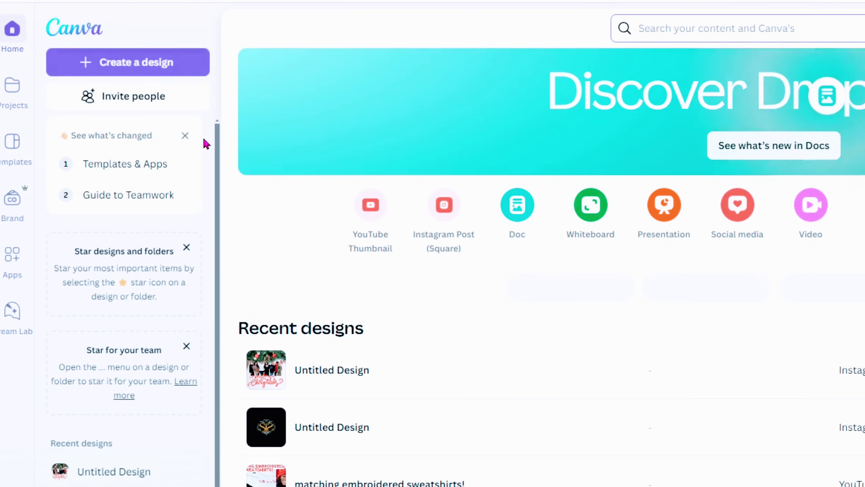
Create a square Instagram Post design in Canva and search its templates for "christmas background"
click(448, 217)
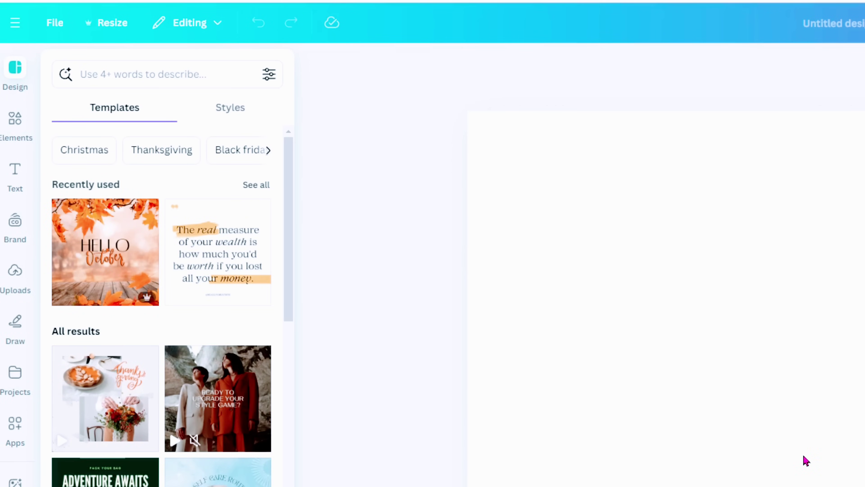
click(143, 75)
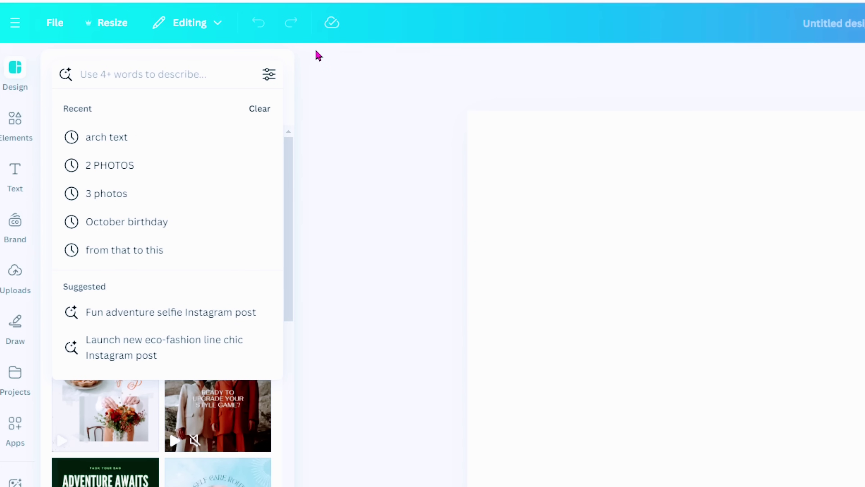
text(christ)
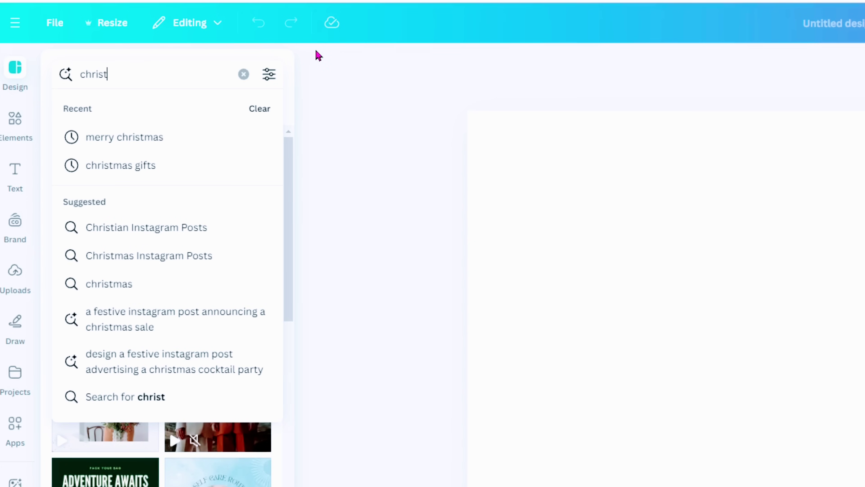
text(mas ba)
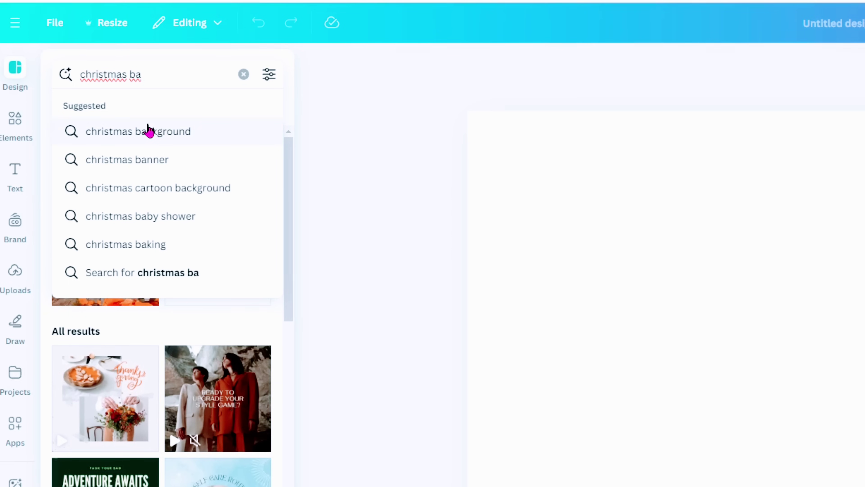
click(149, 131)
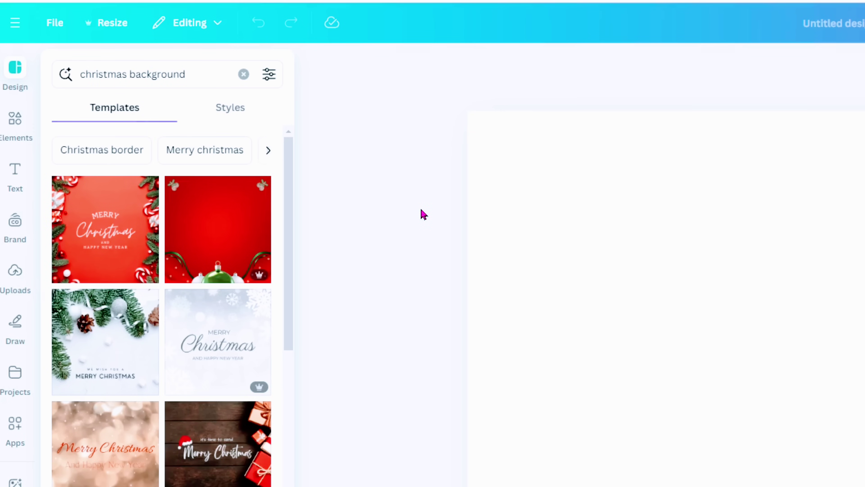
Apply the White Merry Christmas and Happy New Year template with pine branches and silver ornaments to the blank page
mouse_move(257, 396)
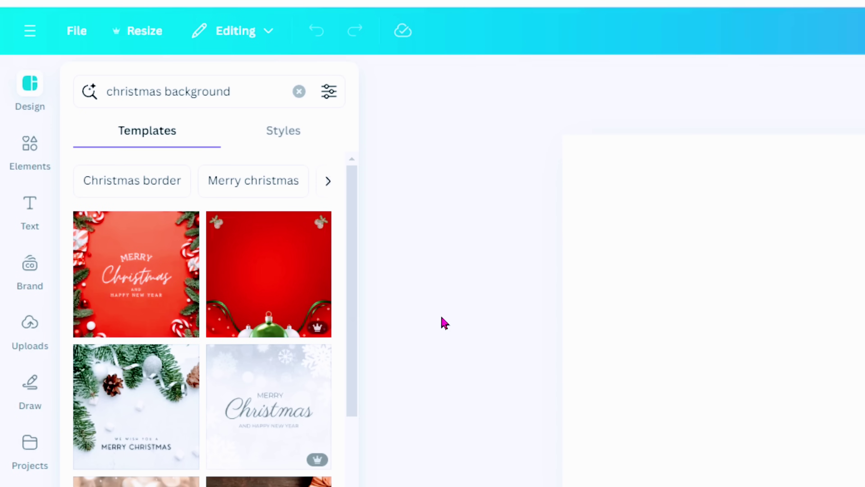
click(131, 441)
click(704, 429)
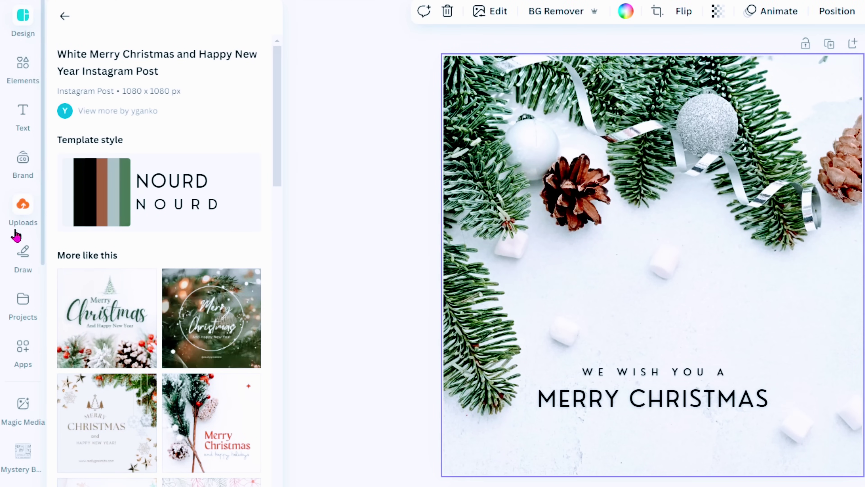
Upload 20231210_182848__1_-removebg-preview from Downloads, add it to the design and move it down to the greeting text
click(23, 204)
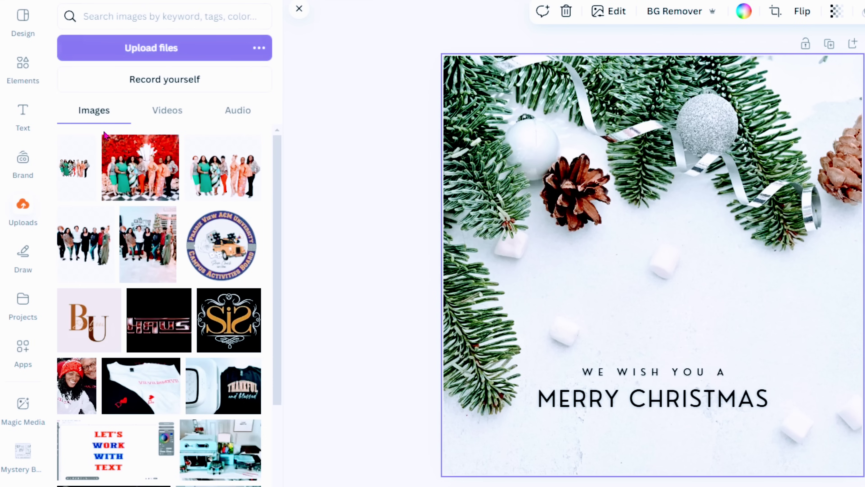
click(170, 49)
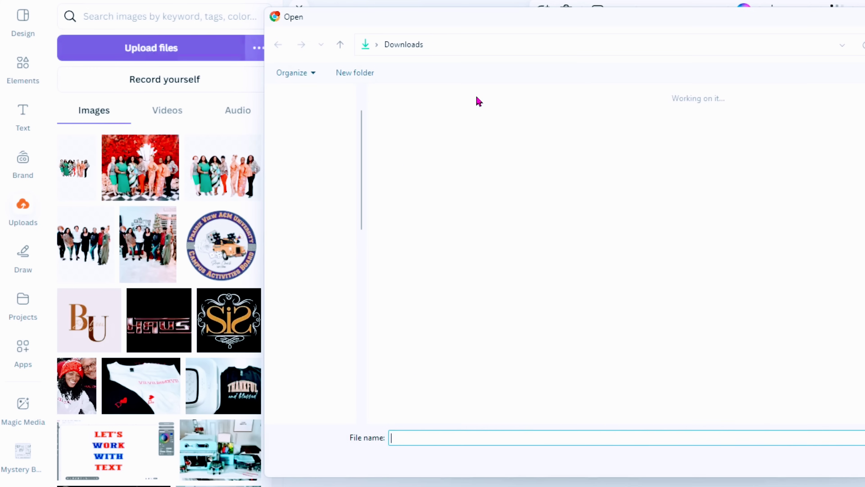
click(459, 176)
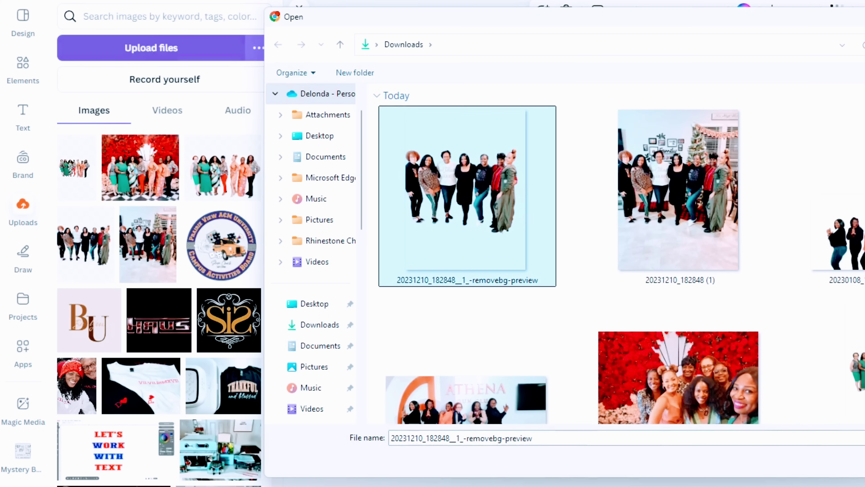
double_click(460, 176)
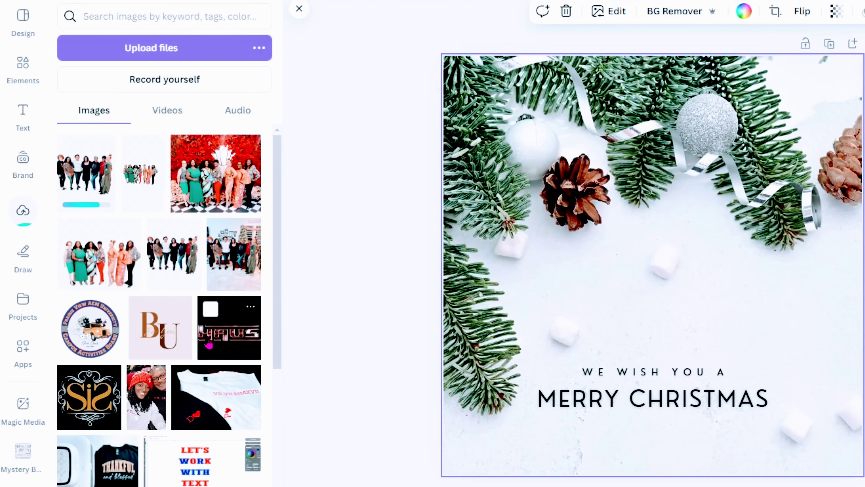
click(79, 198)
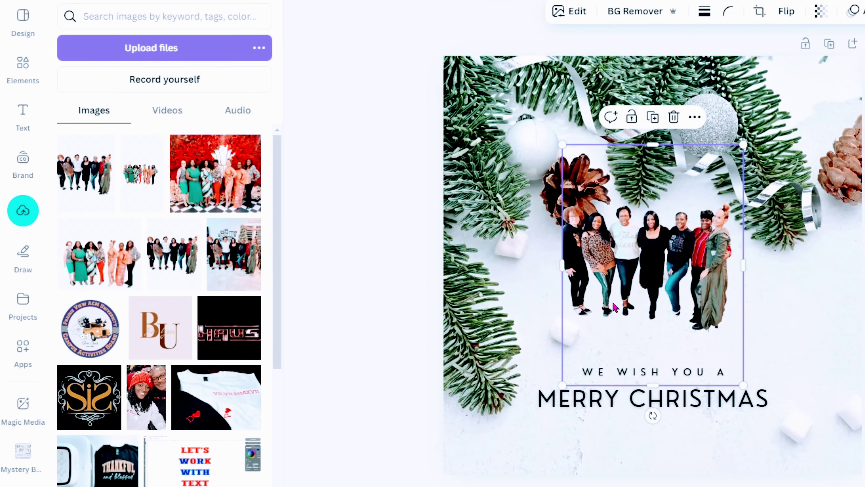
drag(668, 302, 668, 343)
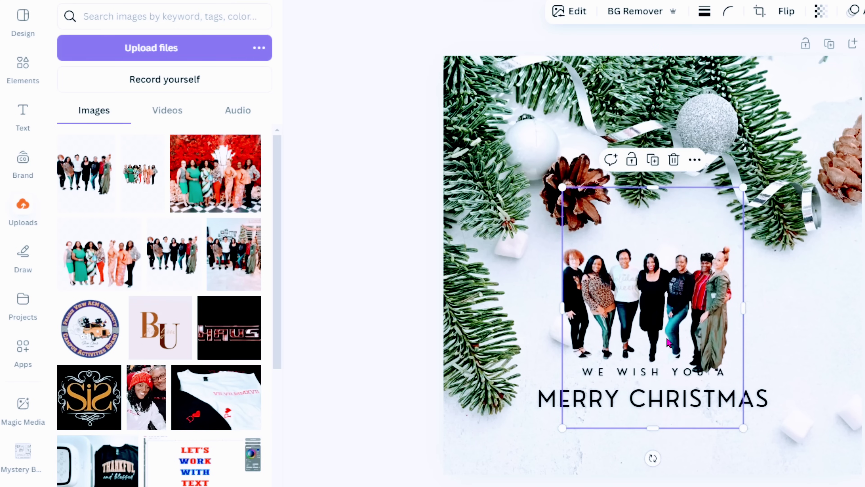
Enlarge the cut-out group photo and position it so the group stands just above the MERRY CHRISTMAS text
drag(748, 187, 847, 51)
drag(739, 225, 712, 263)
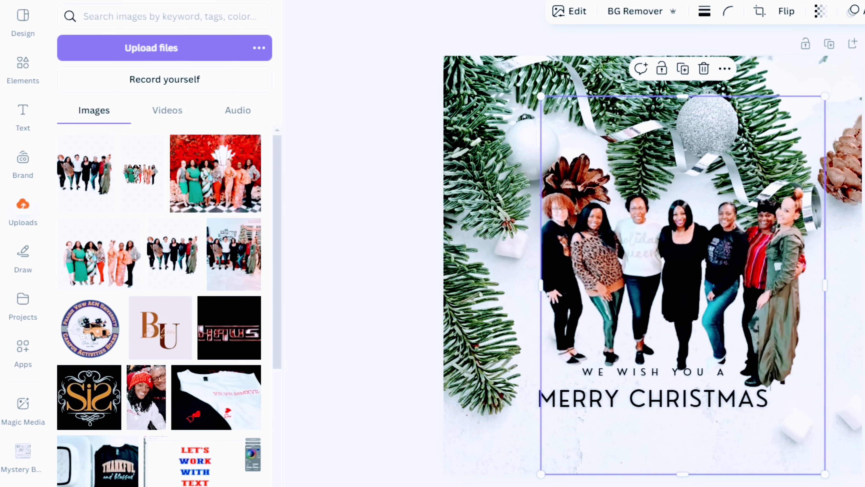
key(Escape)
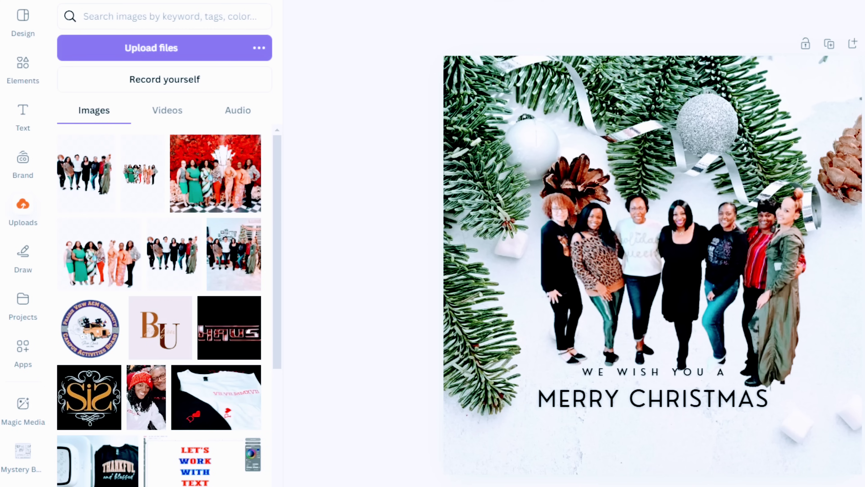
Make the MERRY CHRISTMAS text red and bold
click(657, 398)
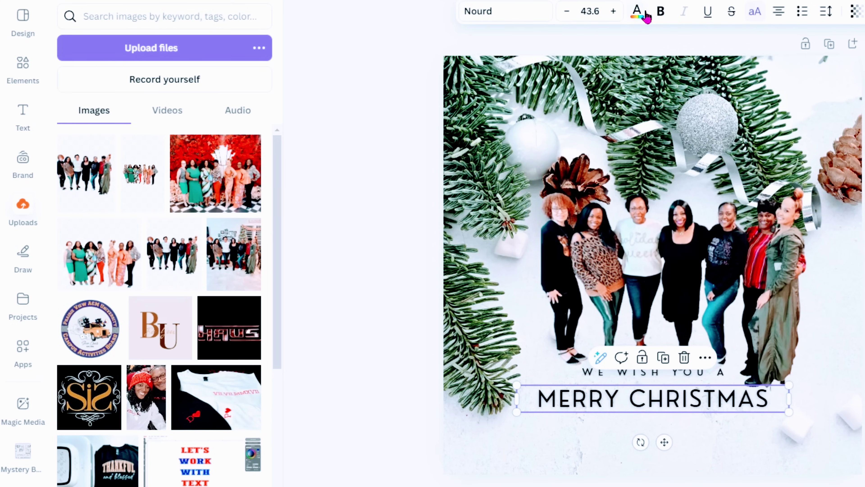
click(637, 12)
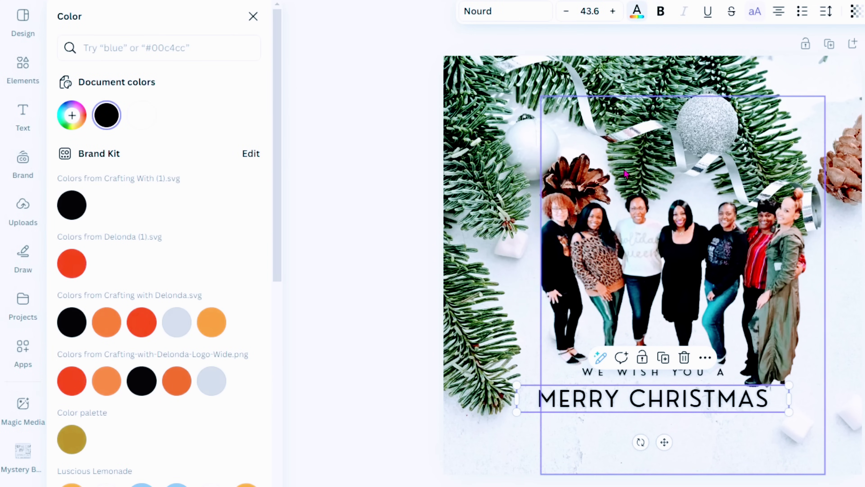
click(78, 264)
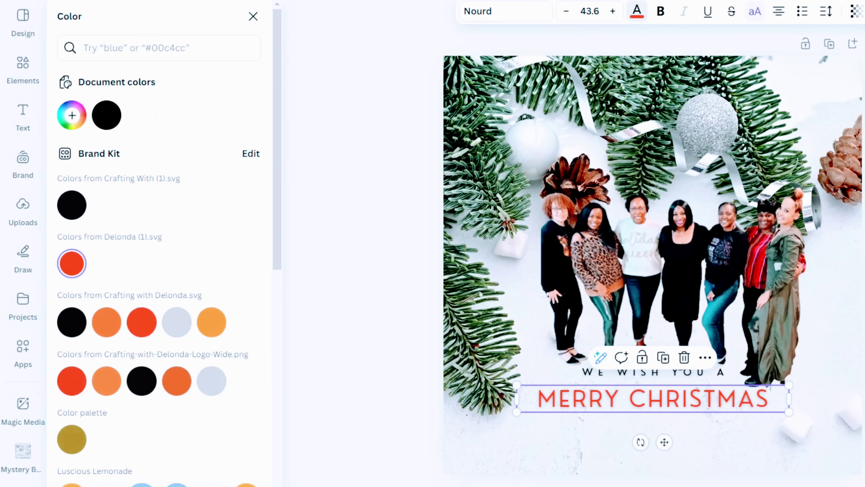
click(661, 14)
key(Escape)
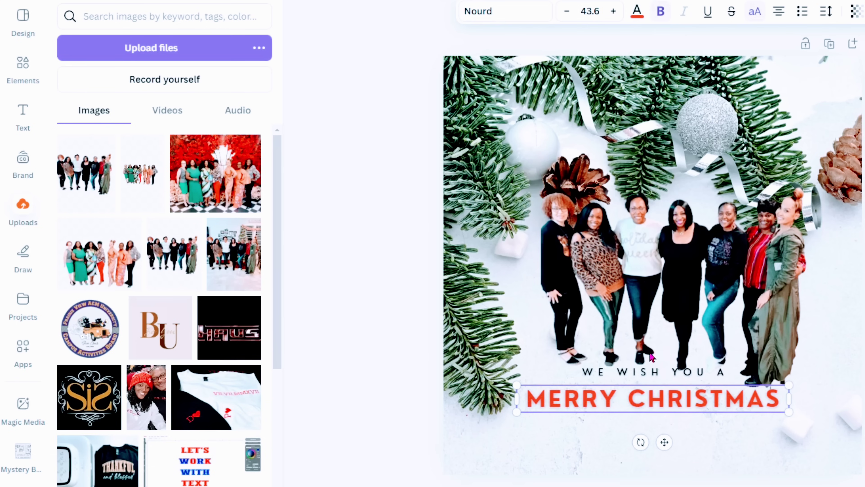
Delete the WE WISH YOU A line and enlarge MERRY CHRISTMAS to size 56.4, placing it over the group's feet
click(798, 359)
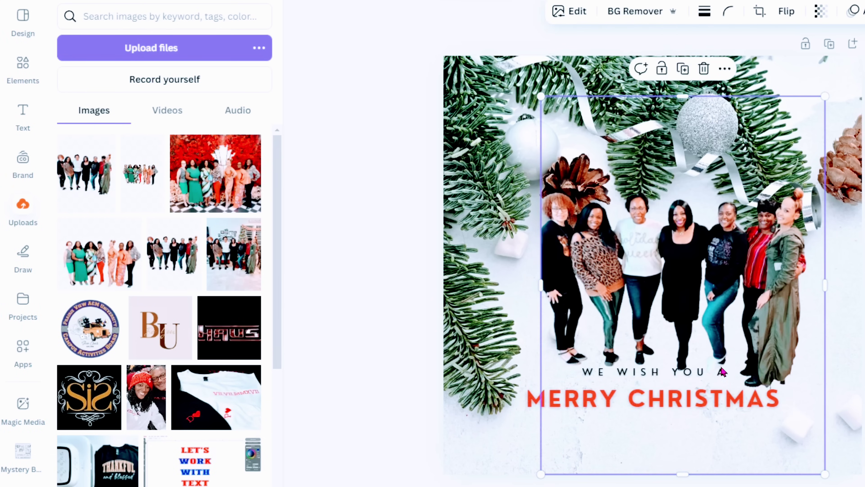
click(712, 373)
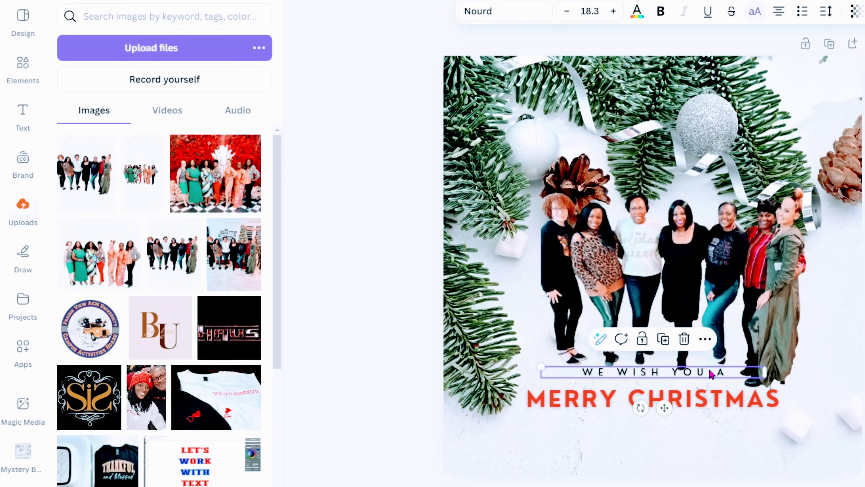
click(684, 338)
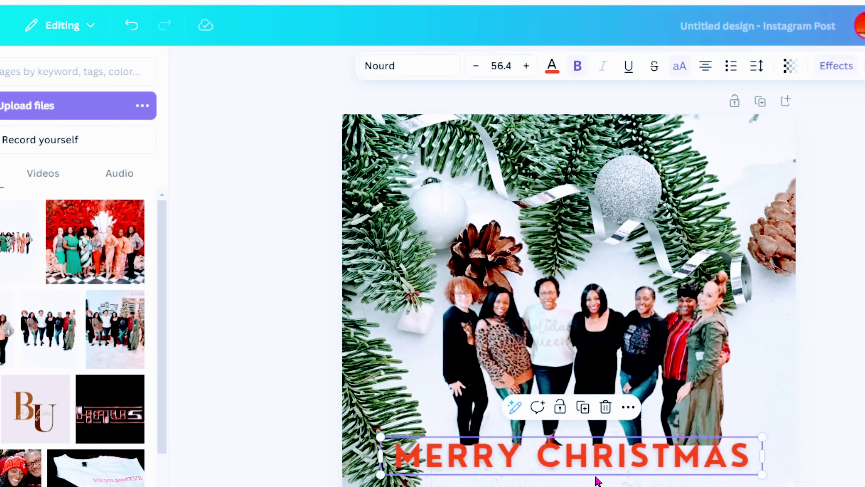
drag(597, 477, 577, 458)
key(Escape)
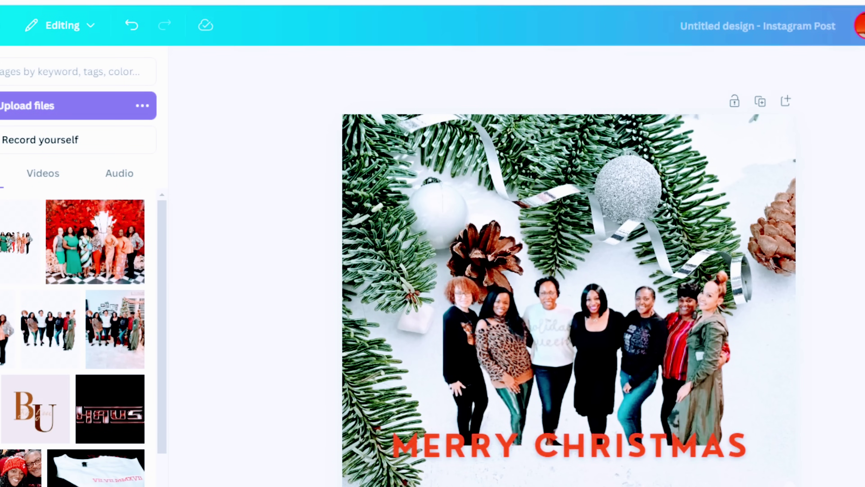
Try orange on the MERRY CHRISTMAS text, return it to red and add a light background effect behind it
click(569, 444)
click(552, 65)
click(91, 402)
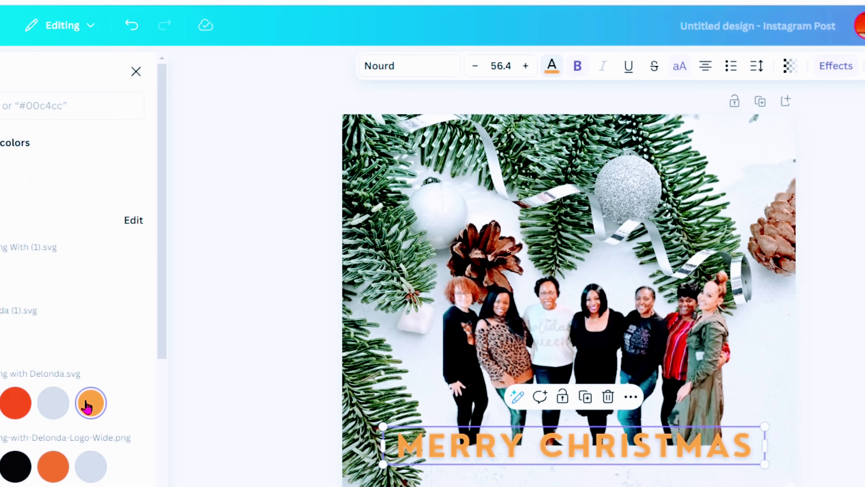
click(15, 403)
click(719, 60)
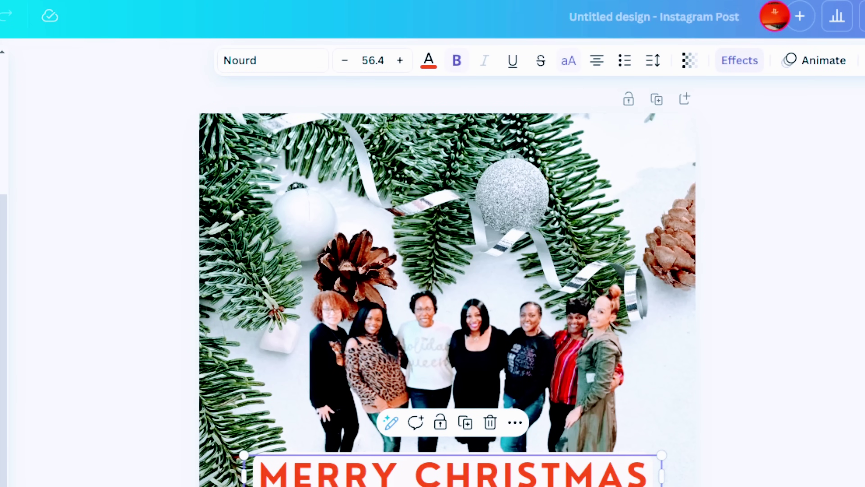
Apply the background image's colors to the page until the MERRY CHRISTMAS text is dark green
click(447, 296)
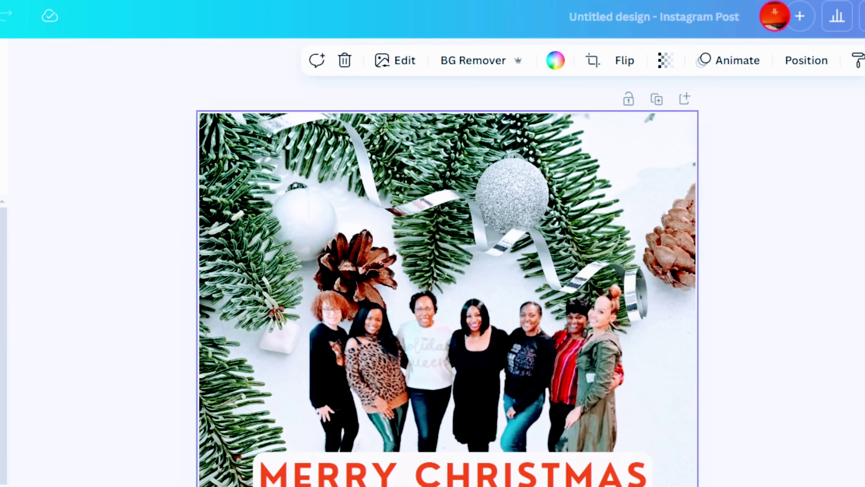
right_click(288, 288)
key(Escape)
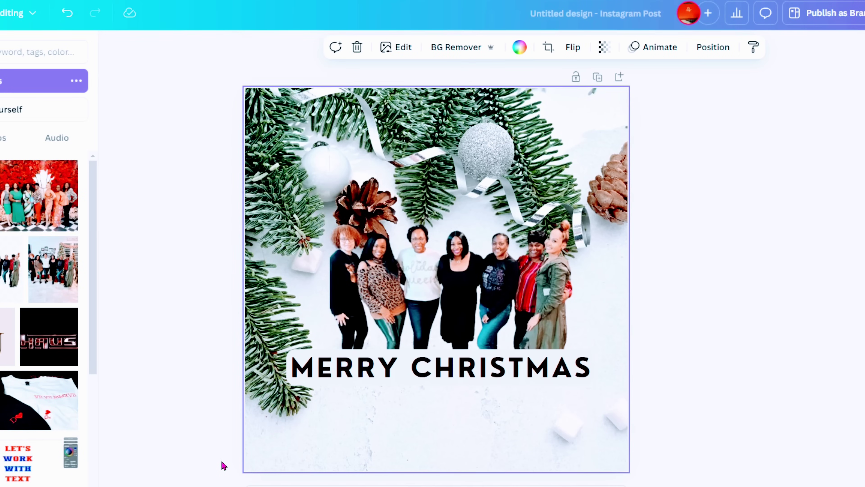
right_click(353, 439)
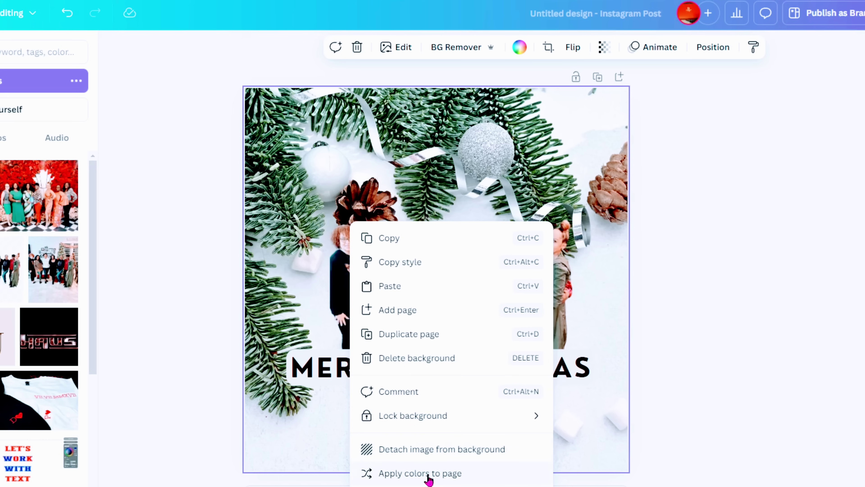
click(426, 472)
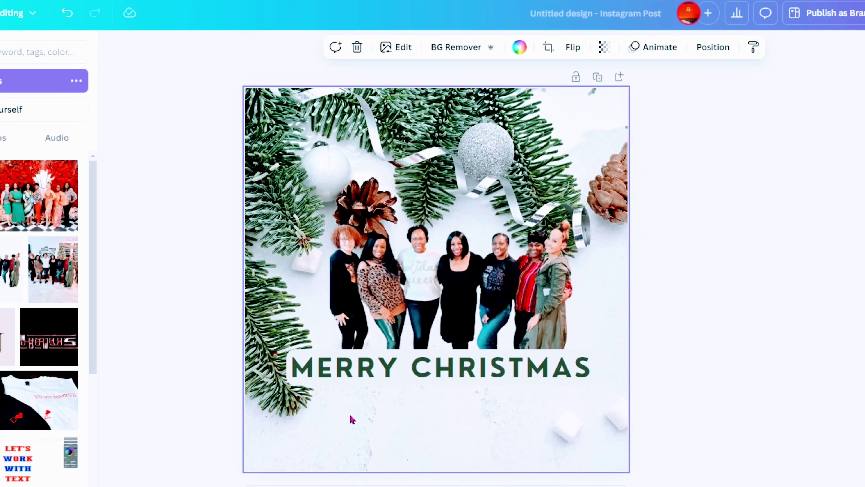
Shrink the MERRY CHRISTMAS text slightly and shift it to sit centered beneath the group
click(419, 369)
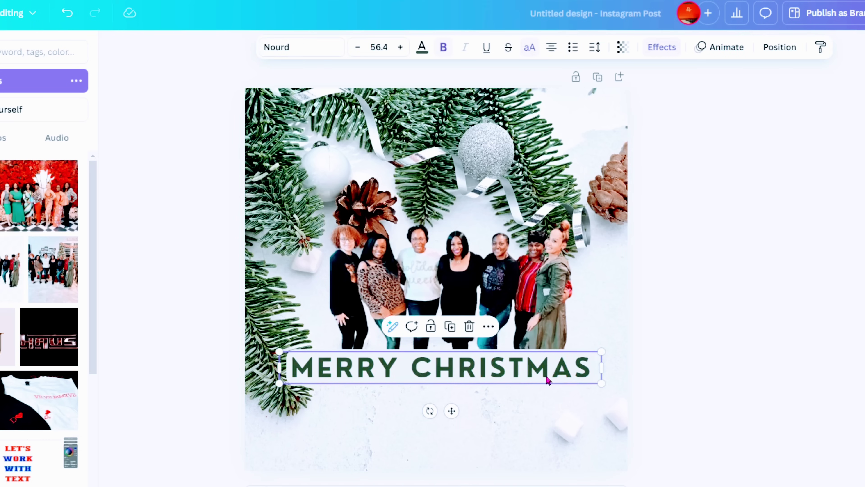
drag(596, 353, 560, 358)
mouse_move(435, 369)
mouse_down()
mouse_move(414, 369)
mouse_move(431, 369)
mouse_up()
click(697, 318)
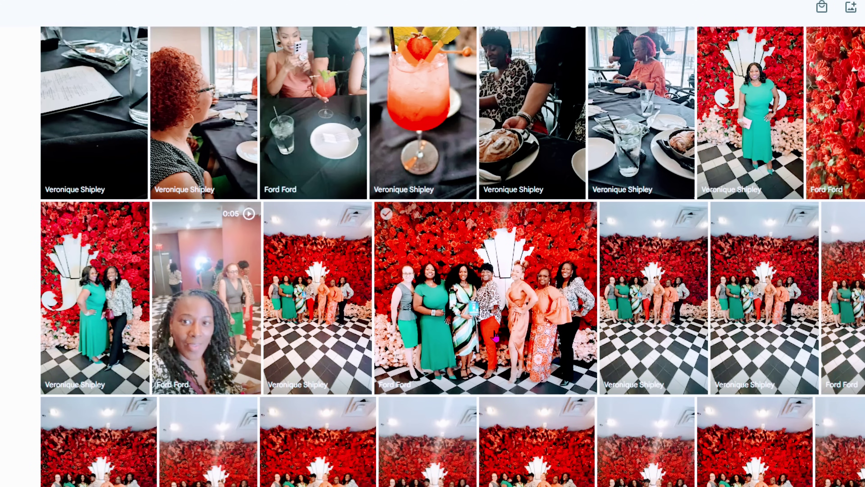
Download the full-length group photo at the red flower wall from Google Photos and upload it as 20240721_155209 to remove.bg
click(633, 320)
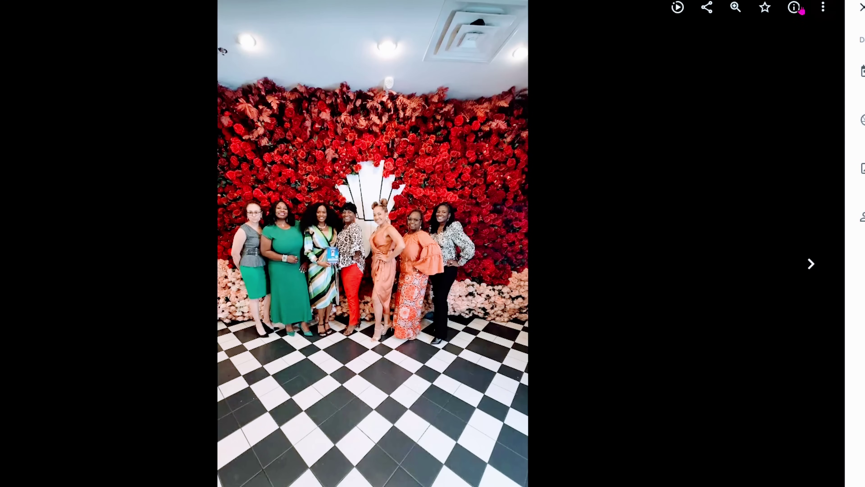
click(823, 7)
click(754, 65)
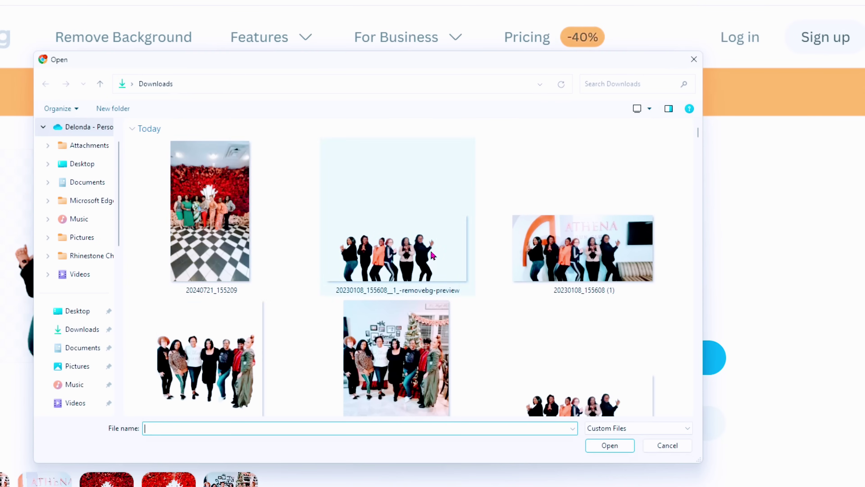
click(191, 229)
click(609, 445)
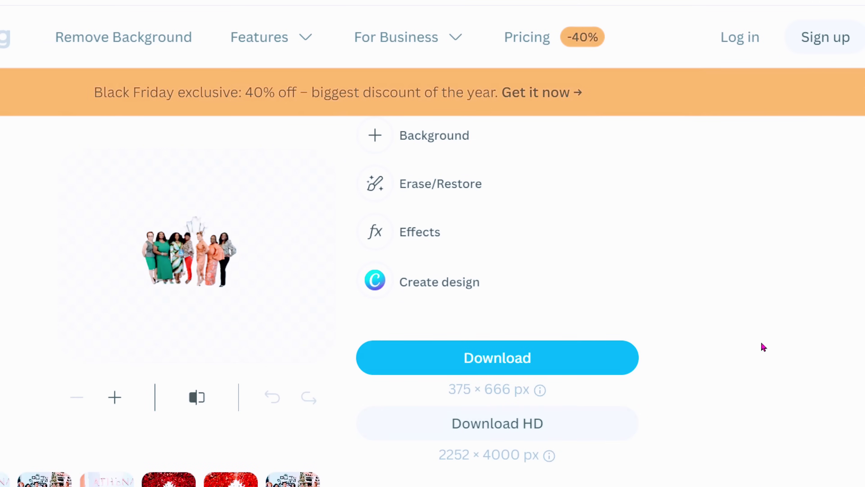
Erase the leftover white wall decoration behind the group with the Magic Brush and download the standard-resolution cutout
click(113, 406)
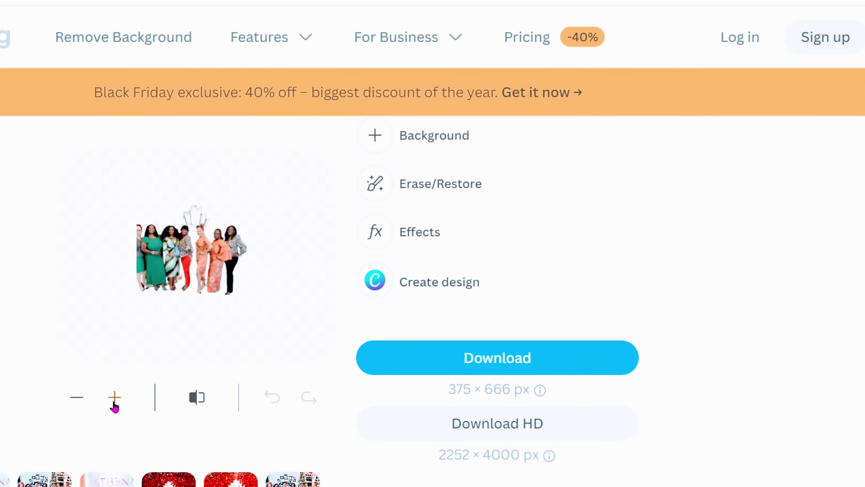
click(114, 402)
click(423, 193)
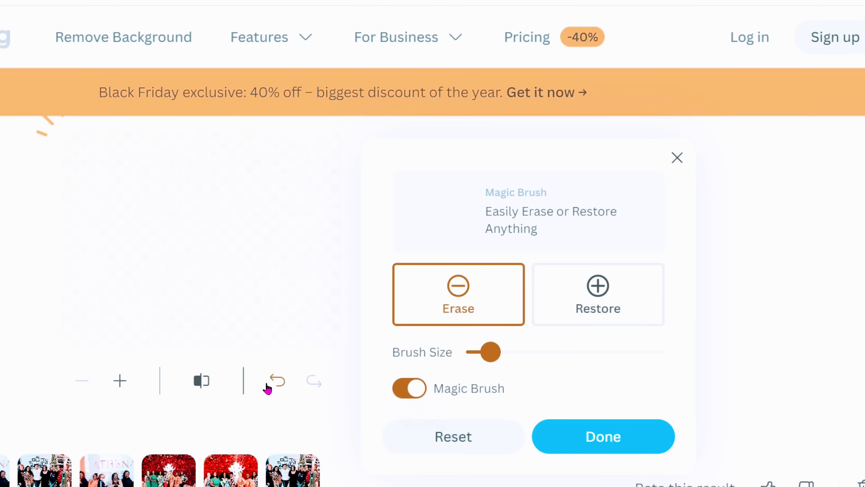
click(622, 438)
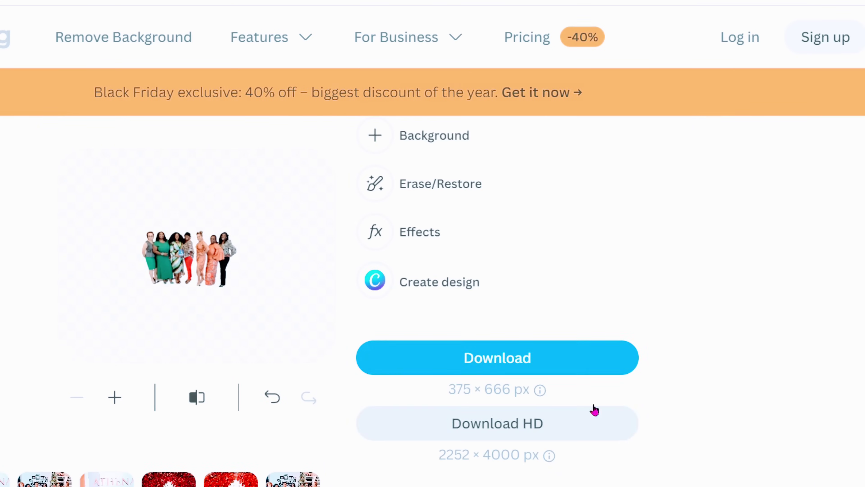
click(517, 360)
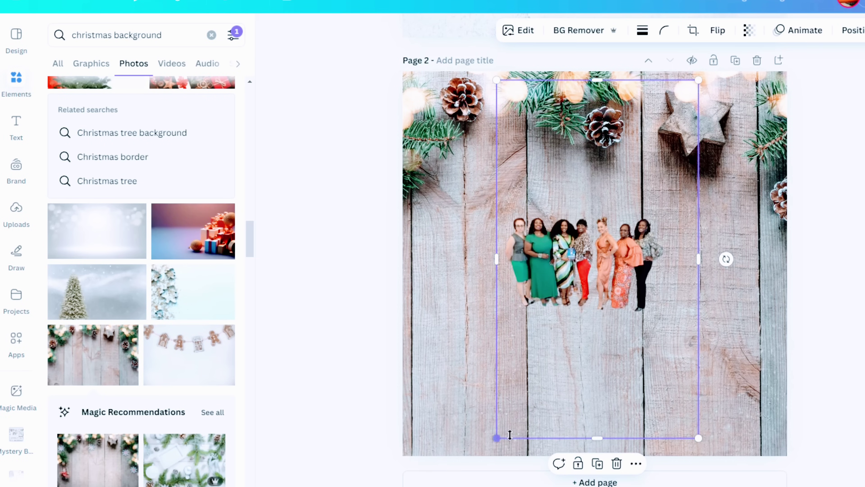
In Canva, crop the empty space above and below the group cutout on page 2 and enlarge it across the wooden backdrop
drag(600, 439, 600, 318)
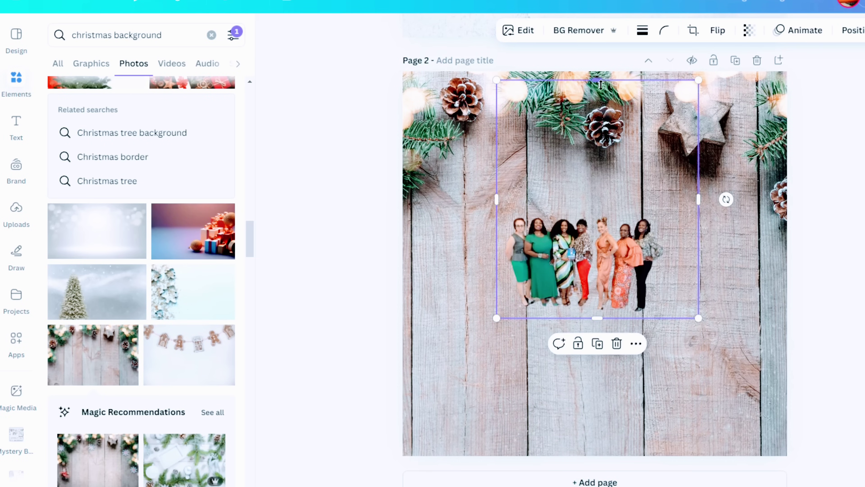
drag(600, 85, 602, 201)
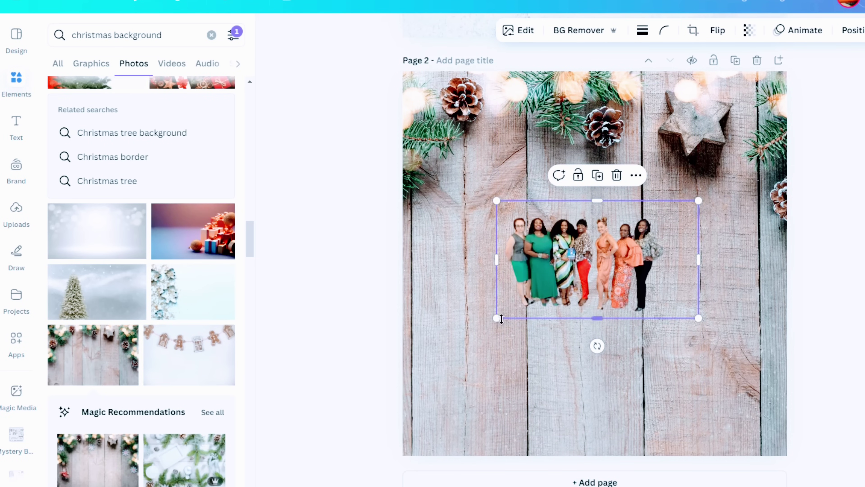
drag(501, 319, 413, 363)
drag(545, 307, 583, 299)
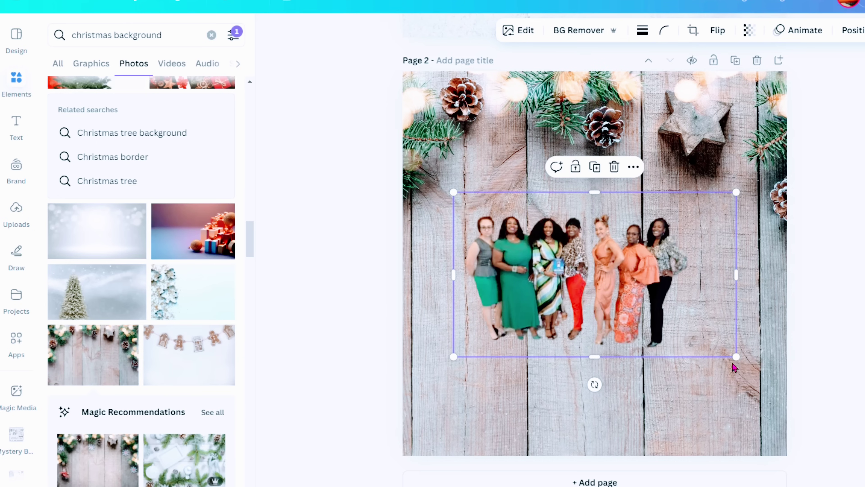
drag(736, 356, 803, 396)
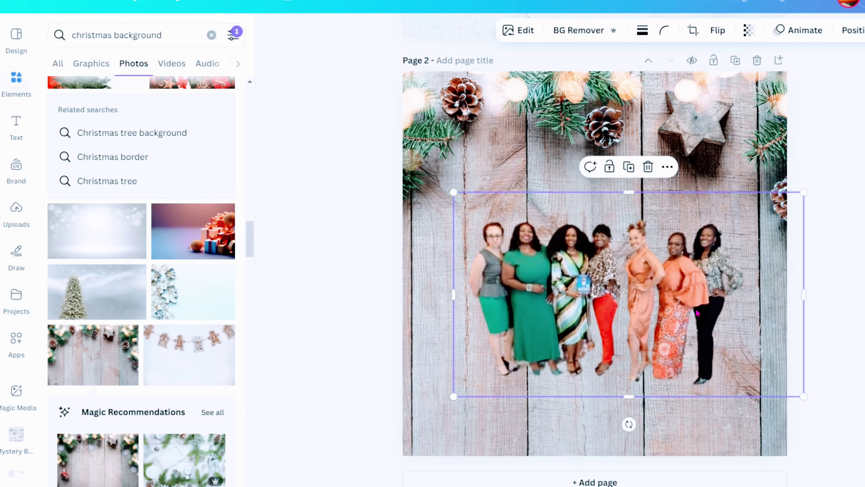
drag(697, 312, 684, 306)
Replace page 2's background with the photo of lit Christmas trees behind a wooden plank floor
scroll(159, 370, up, 10)
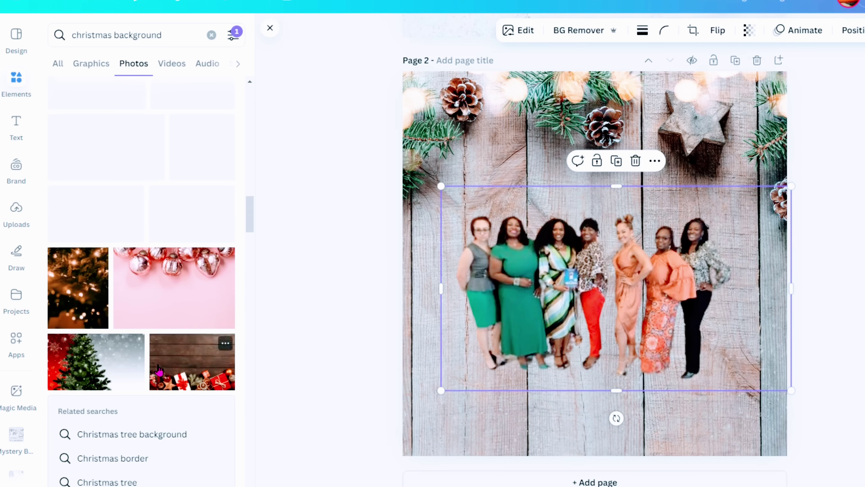
scroll(117, 387, up, 5)
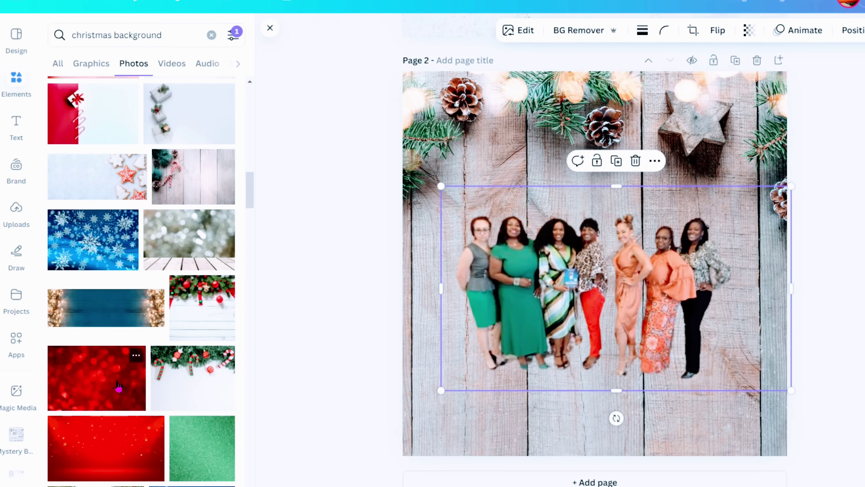
scroll(117, 387, up, 10)
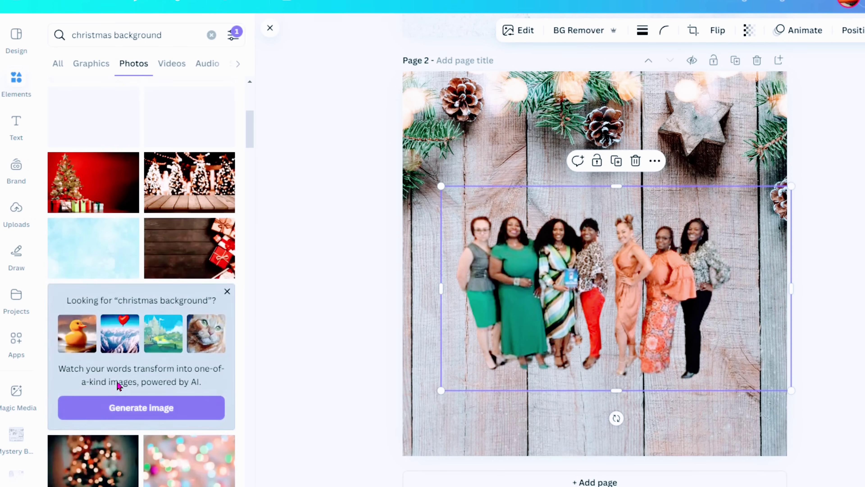
click(224, 343)
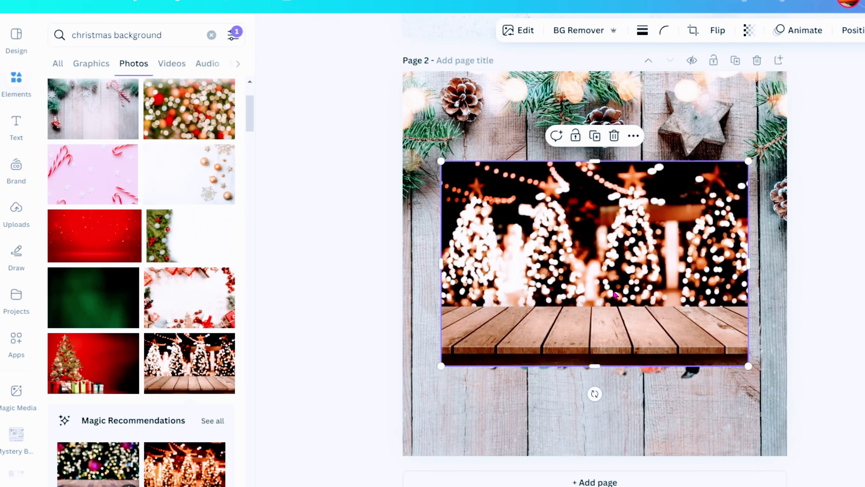
right_click(613, 294)
click(668, 457)
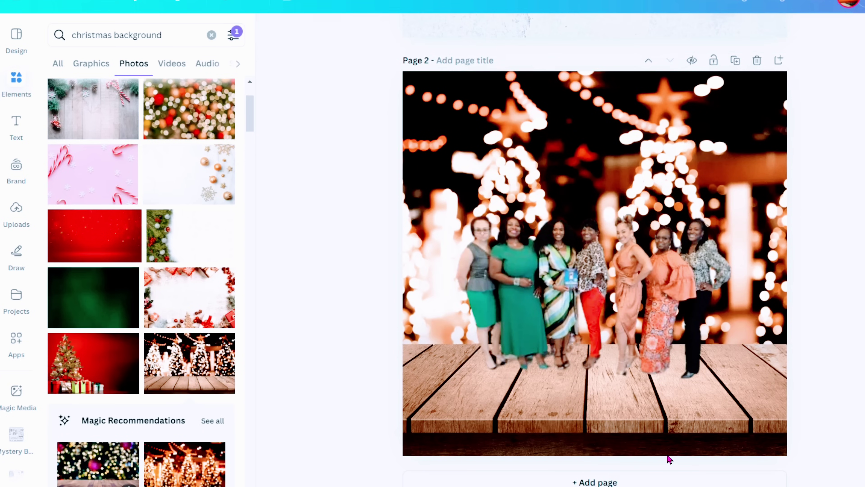
Nudge the group cutout on page 2 and crop the empty space off both of its sides
click(596, 289)
drag(596, 290, 591, 289)
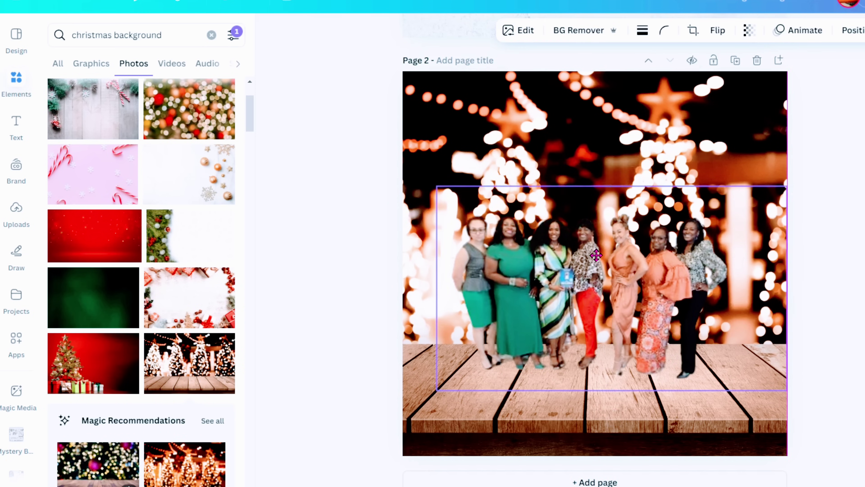
drag(785, 288, 735, 284)
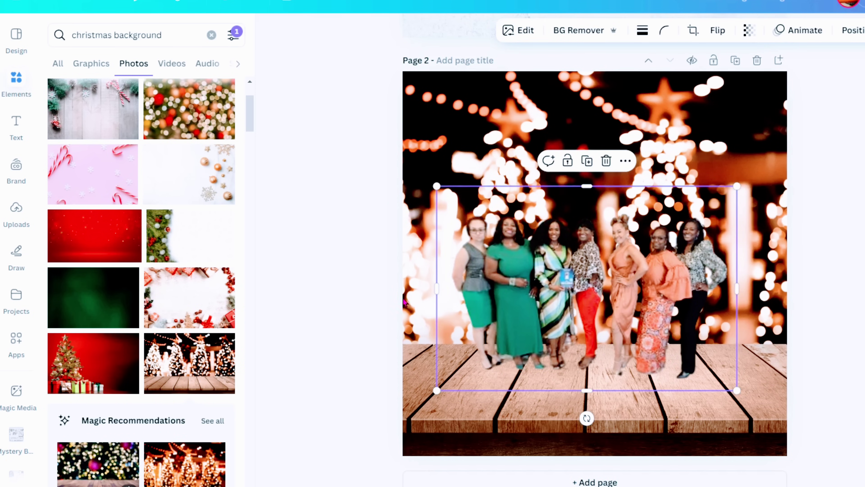
drag(437, 289, 446, 293)
click(819, 264)
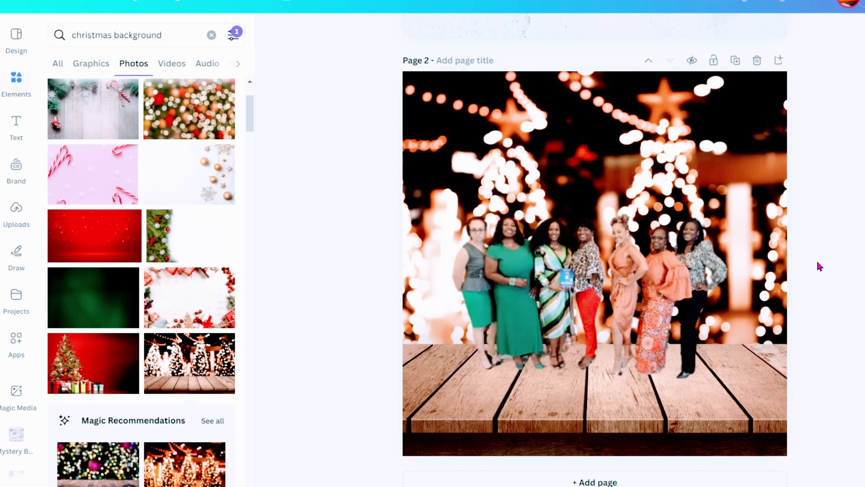
Enlarge the cropped group cutout slightly and lower it so the women stand on the wooden floor
click(660, 309)
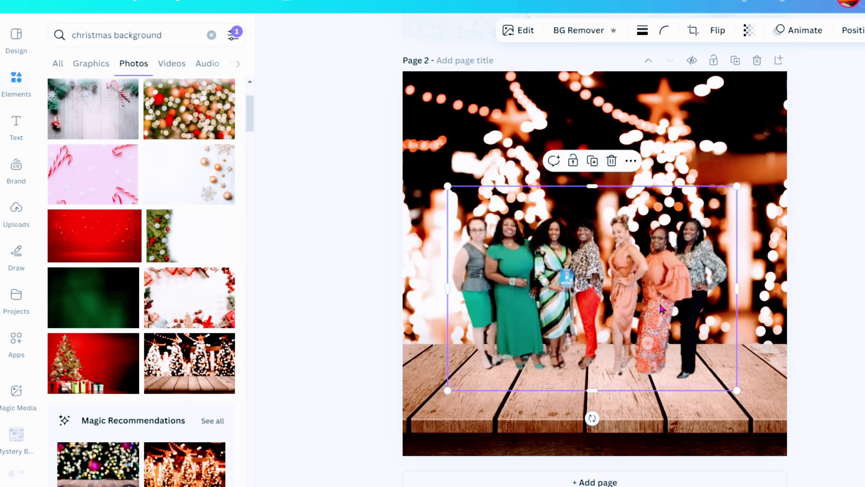
drag(738, 185, 754, 170)
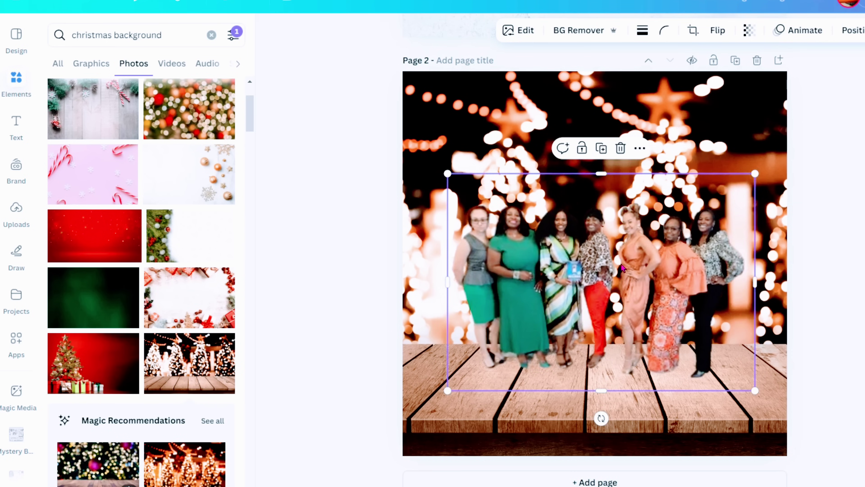
drag(596, 272, 601, 283)
key(Escape)
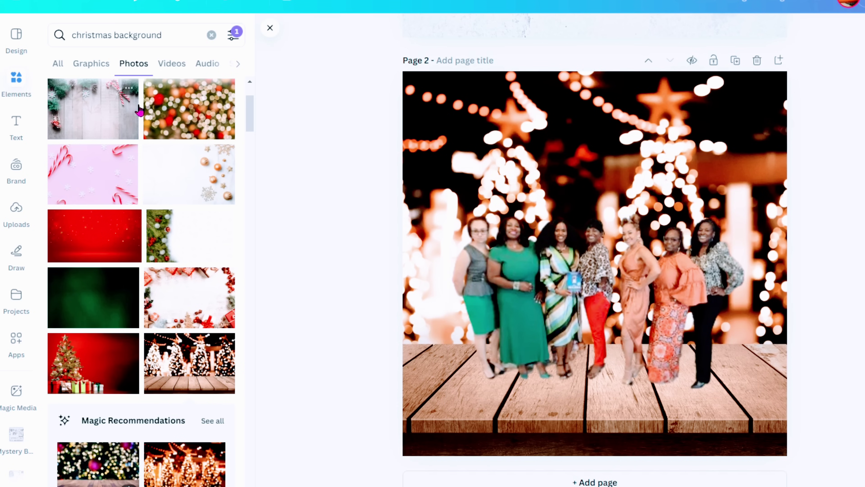
Search the graphics for "merry and bright" and place the thin script Merry Christmas graphic over the wooden floor at the group's feet
click(184, 34)
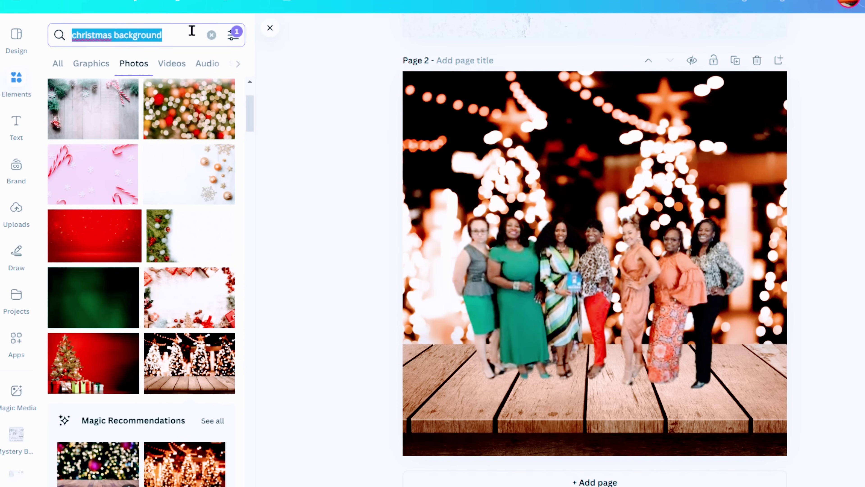
text(merry and)
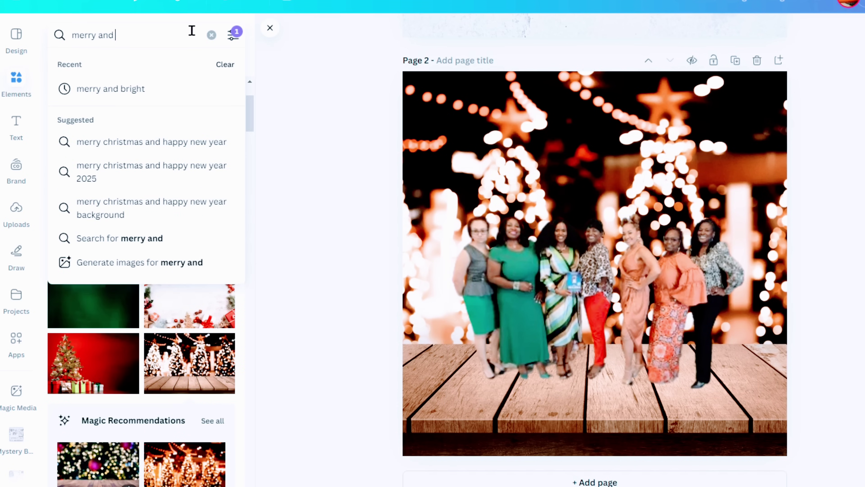
text( bright)
key(Return)
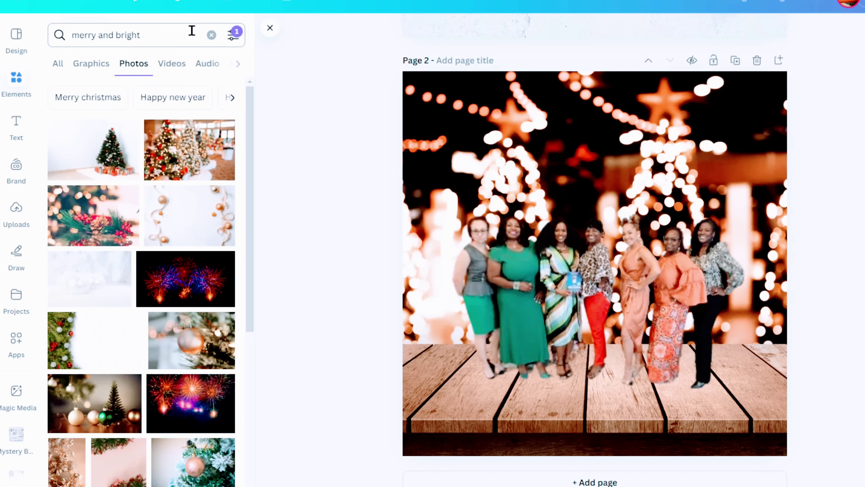
click(54, 66)
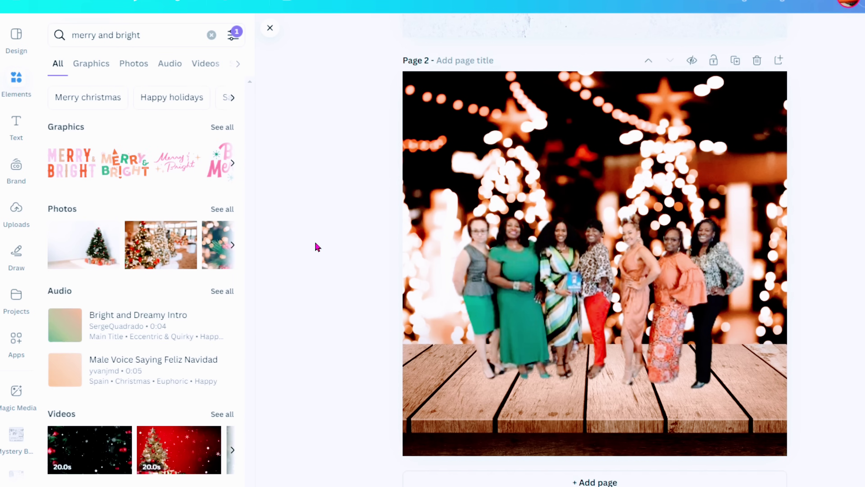
click(223, 127)
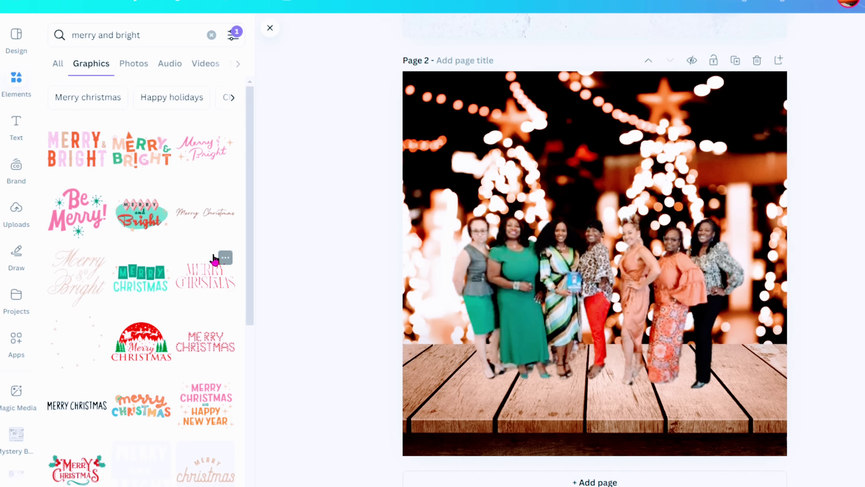
click(219, 215)
drag(579, 286, 581, 373)
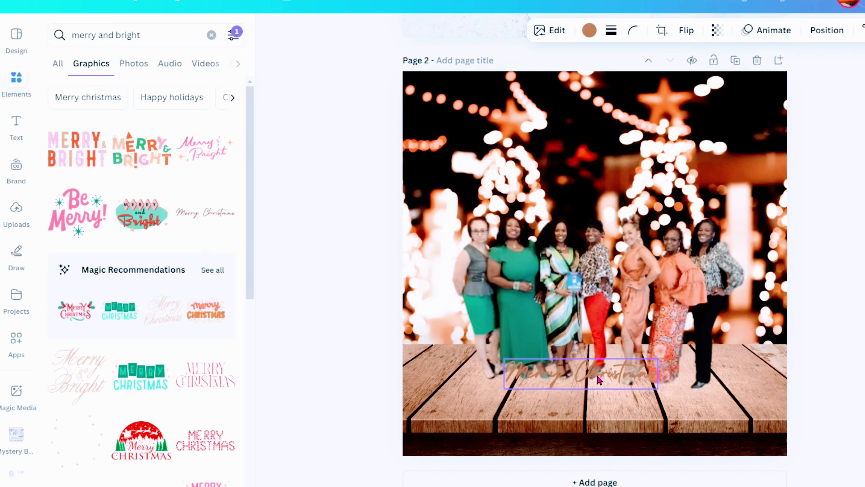
Recolor the Merry Christmas graphic white and enlarge it across most of the wooden floor
click(589, 32)
click(157, 125)
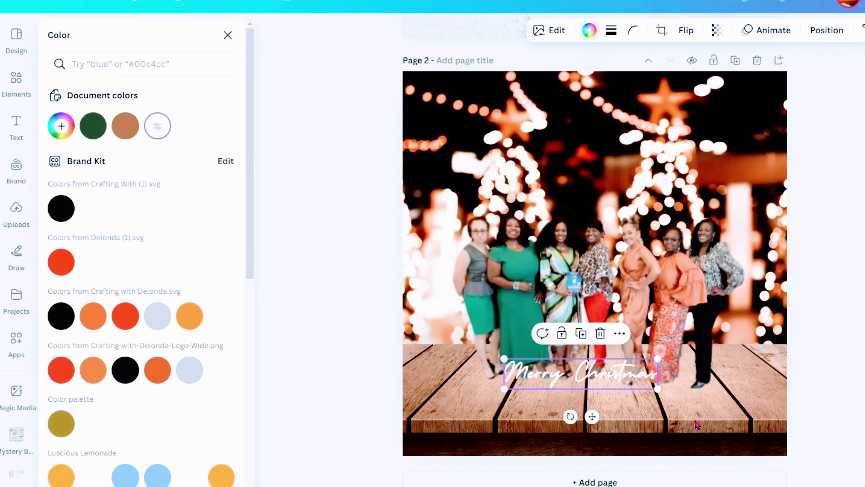
drag(657, 388, 724, 435)
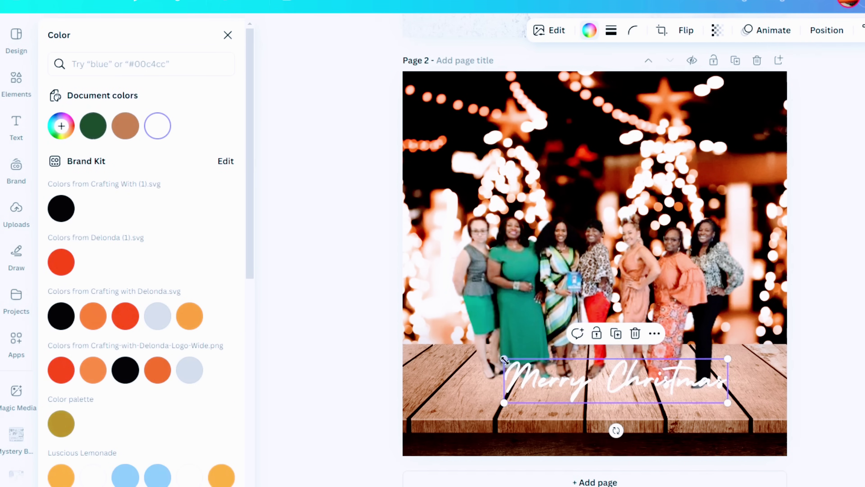
drag(504, 358, 466, 350)
mouse_move(618, 383)
mouse_down()
mouse_move(615, 373)
mouse_move(609, 383)
mouse_up()
key(Escape)
click(615, 383)
key(Escape)
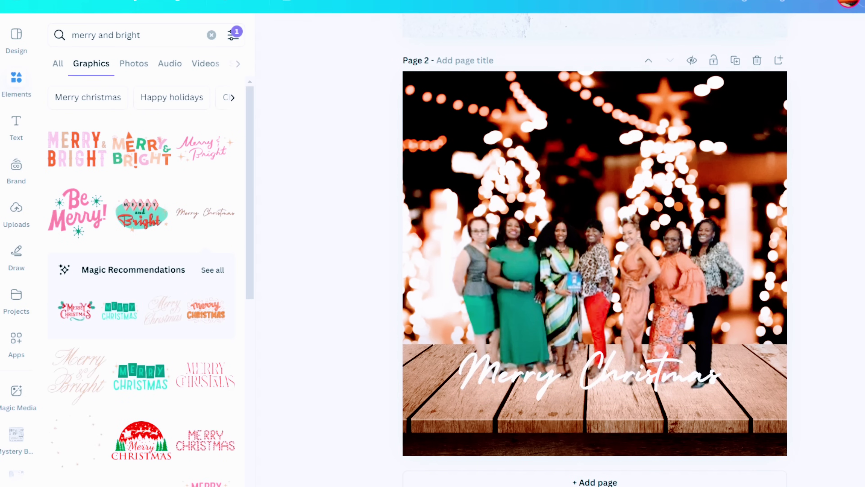
Shrink the white Merry Christmas graphic slightly and re-center it beneath the group
click(710, 399)
drag(717, 401, 698, 393)
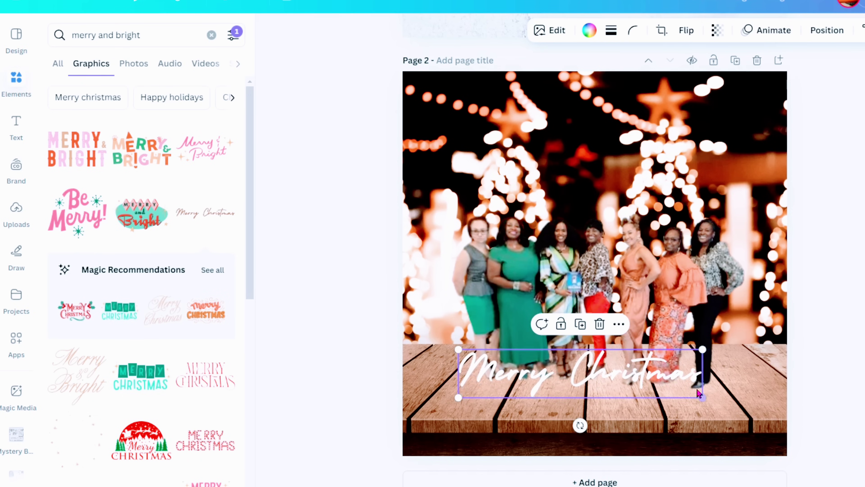
drag(603, 370, 616, 375)
click(608, 409)
click(612, 371)
click(719, 365)
key(Escape)
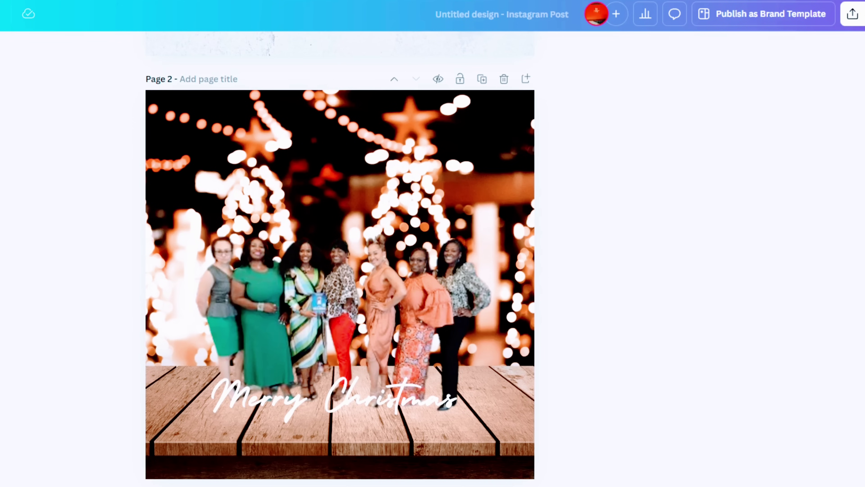
Open the design's download settings and its page selection
click(852, 14)
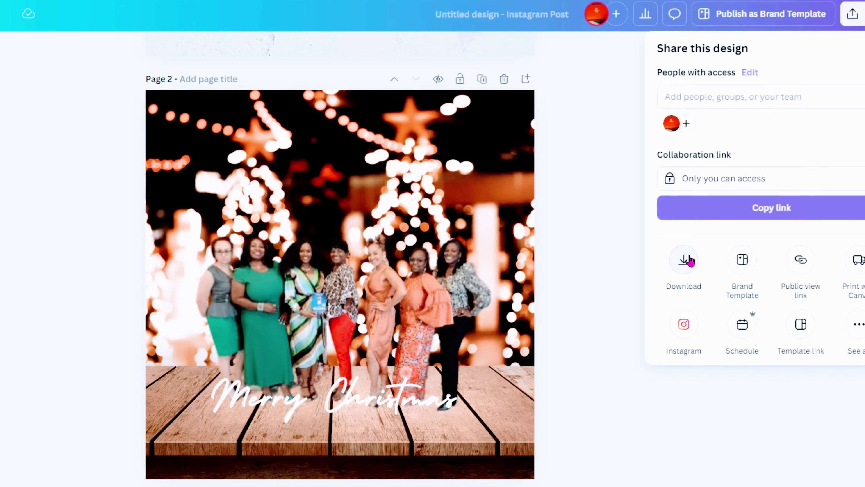
click(684, 259)
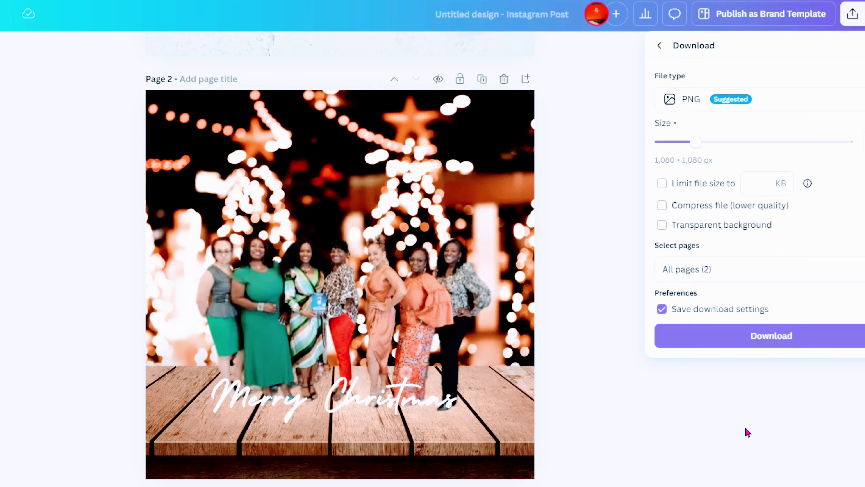
click(699, 270)
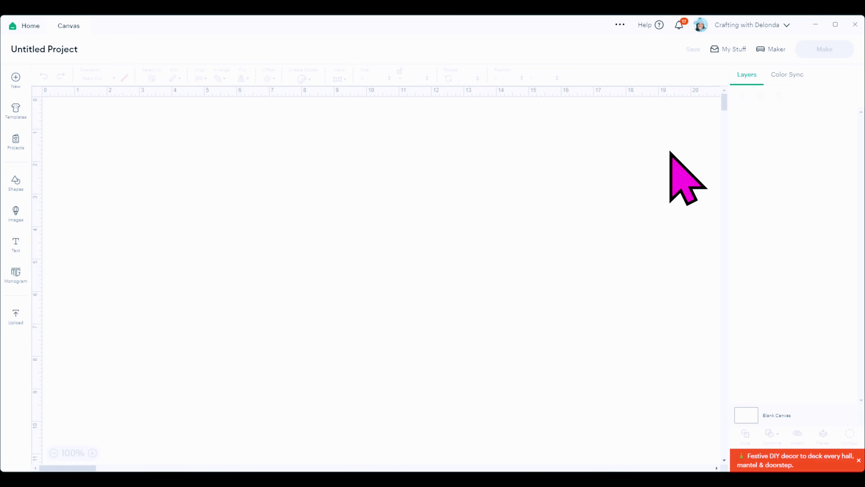
Switch to Cricut Design Space and load the downloaded Merry Christmas group picture as a new image upload
click(15, 316)
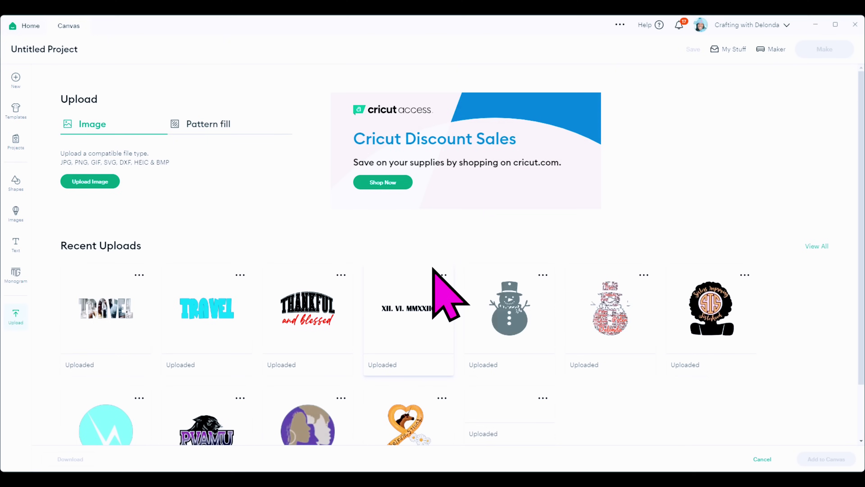
click(81, 182)
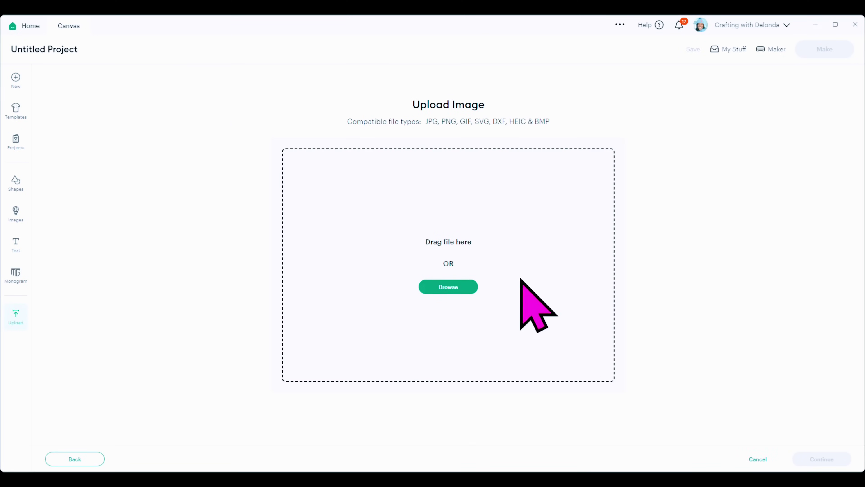
click(448, 286)
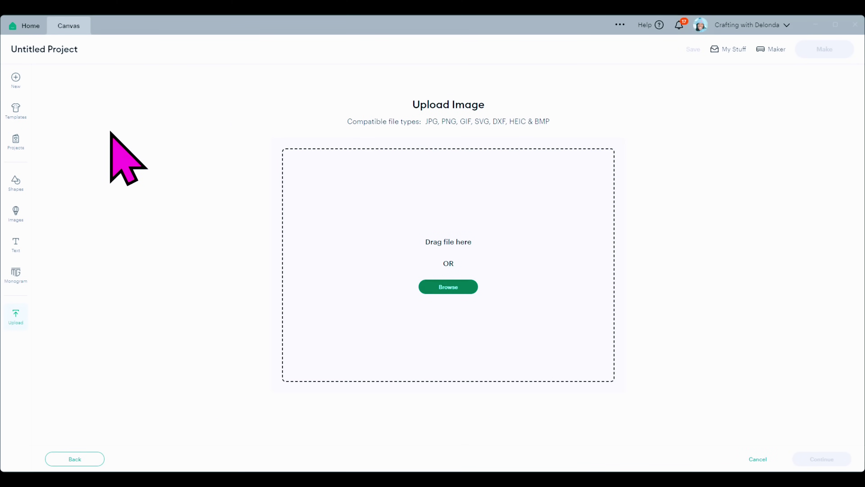
click(466, 357)
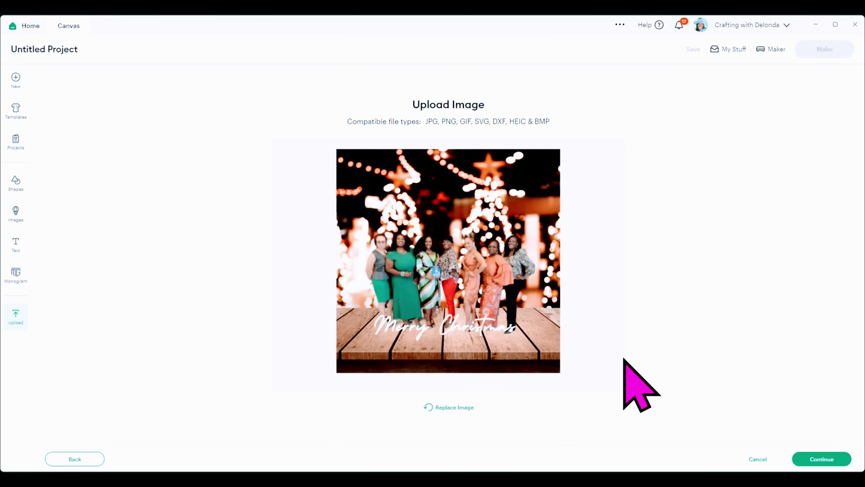
Keep the picture's background, convert it to a Flat Graphic and upload it as Untitled design (25)
click(822, 459)
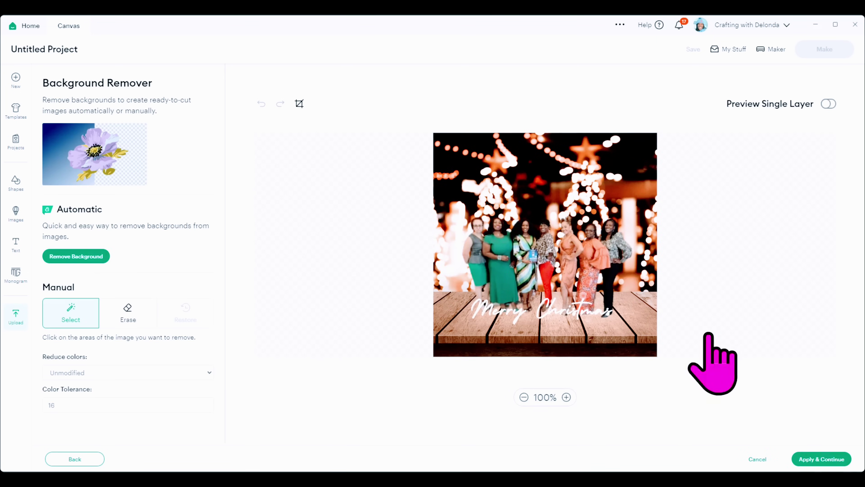
click(822, 457)
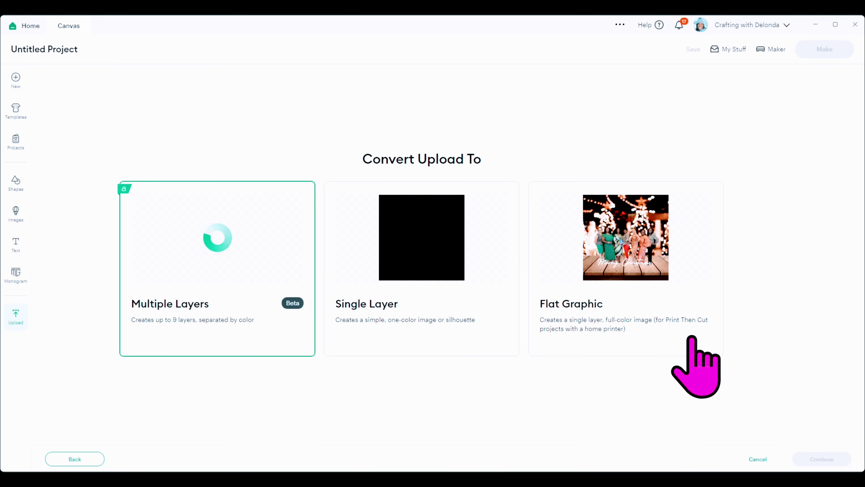
click(690, 344)
click(814, 459)
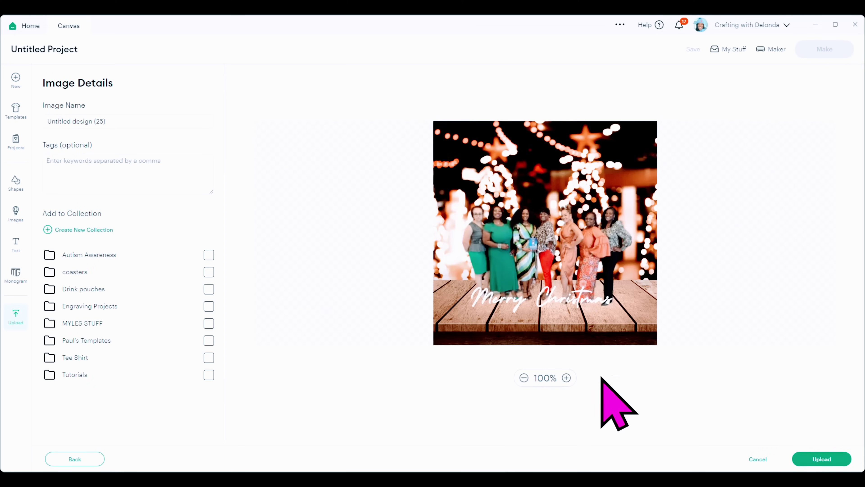
click(814, 459)
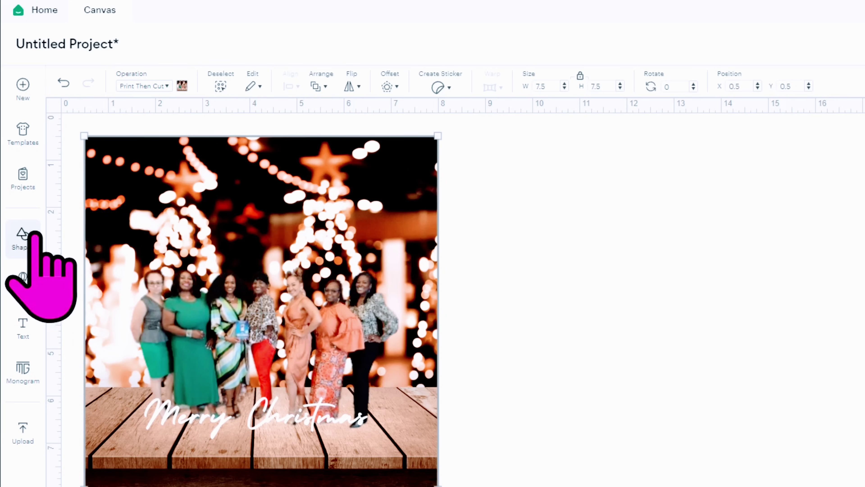
Insert a circle shape over the Christmas picture and change its operation to Pen
click(21, 240)
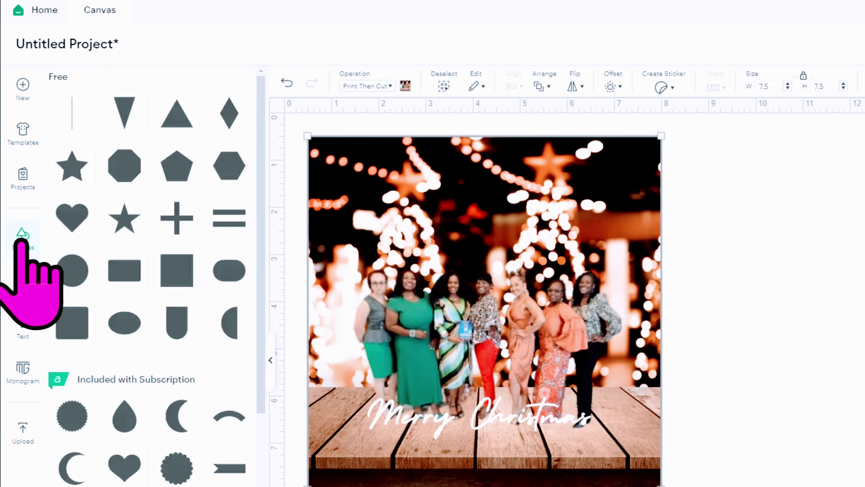
click(72, 270)
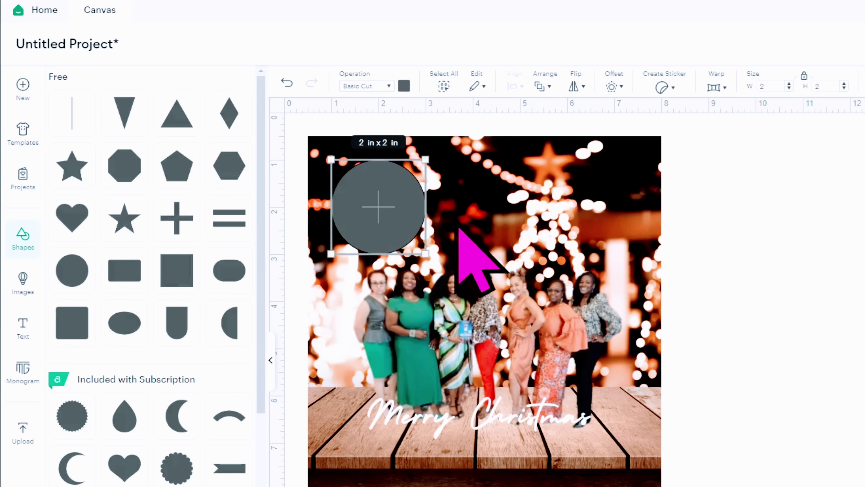
click(751, 303)
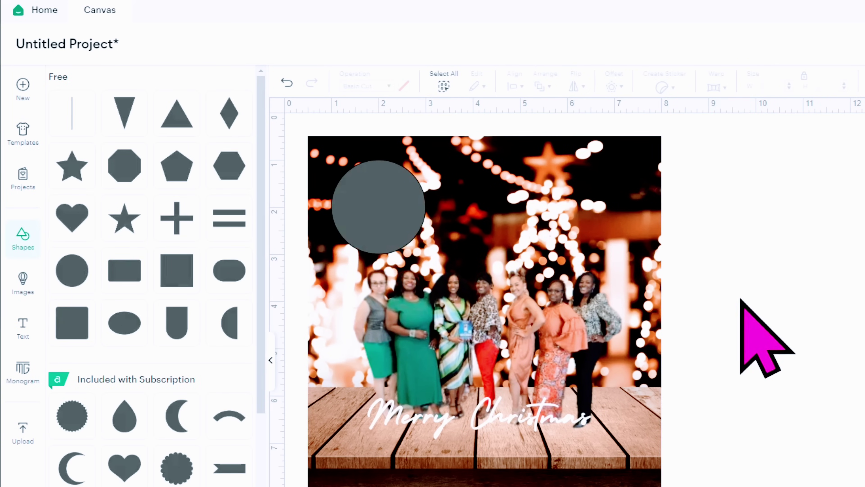
click(271, 360)
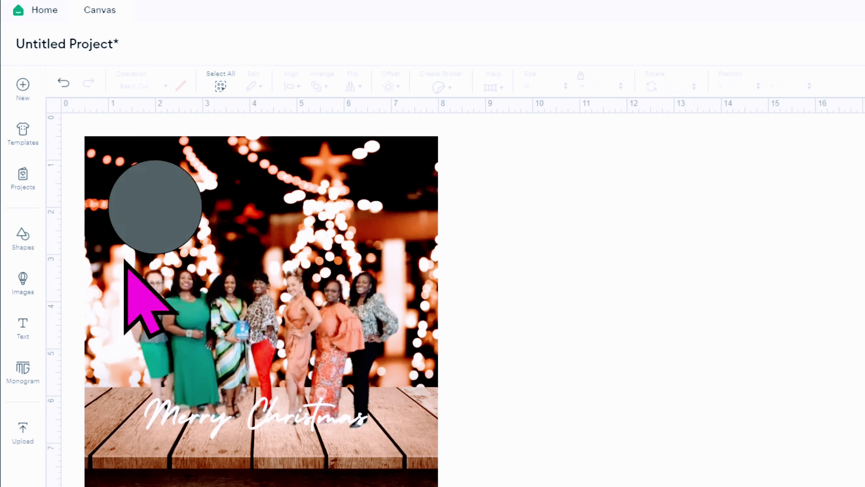
click(146, 209)
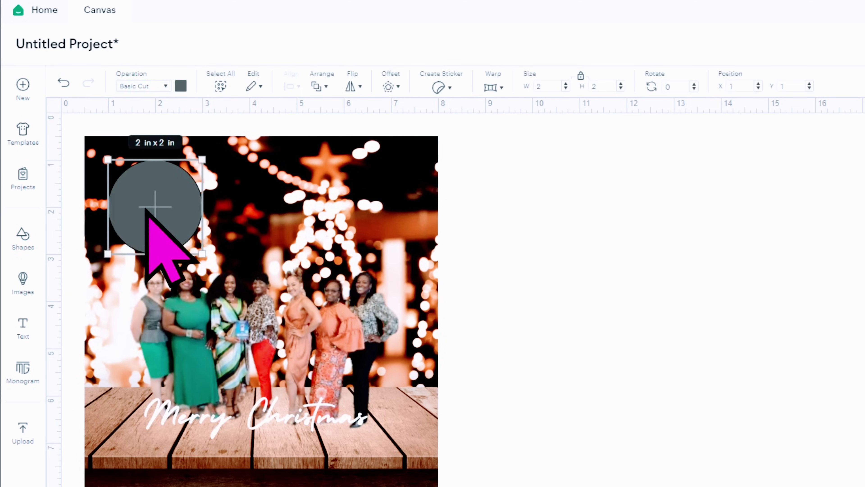
click(165, 86)
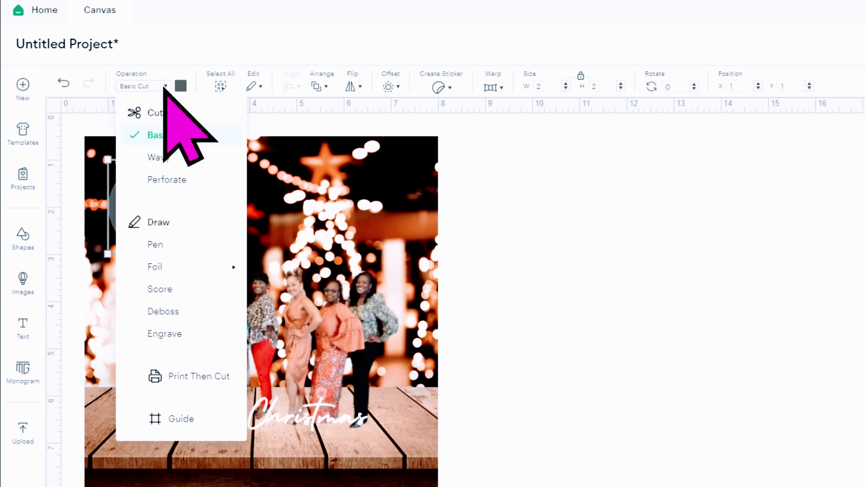
click(155, 245)
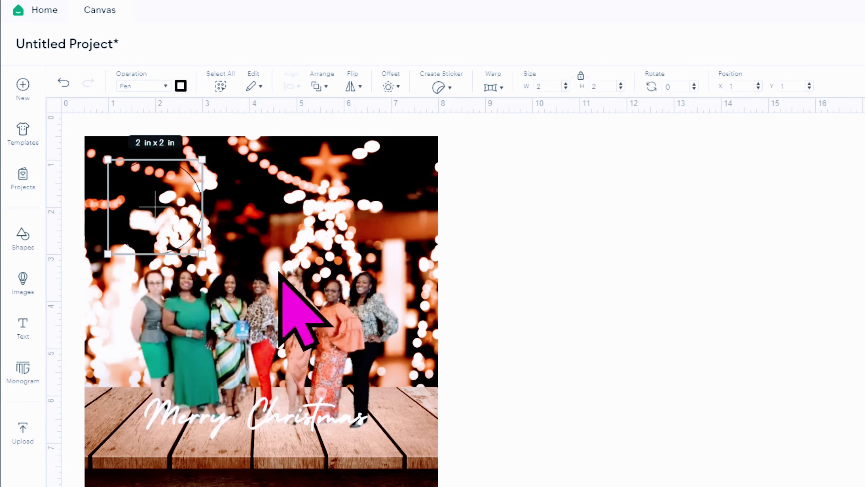
Enlarge the Pen circle to about 6.49 in and centre it over the group and the Merry Christmas text
drag(202, 254, 354, 464)
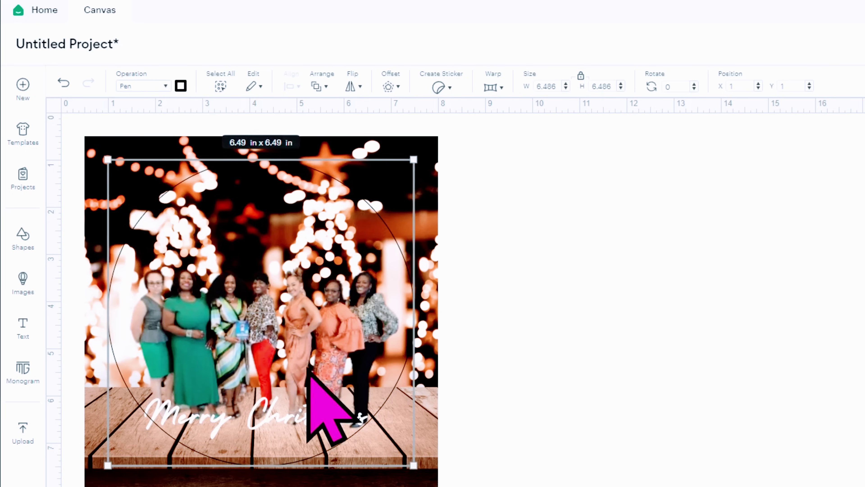
drag(293, 341, 286, 356)
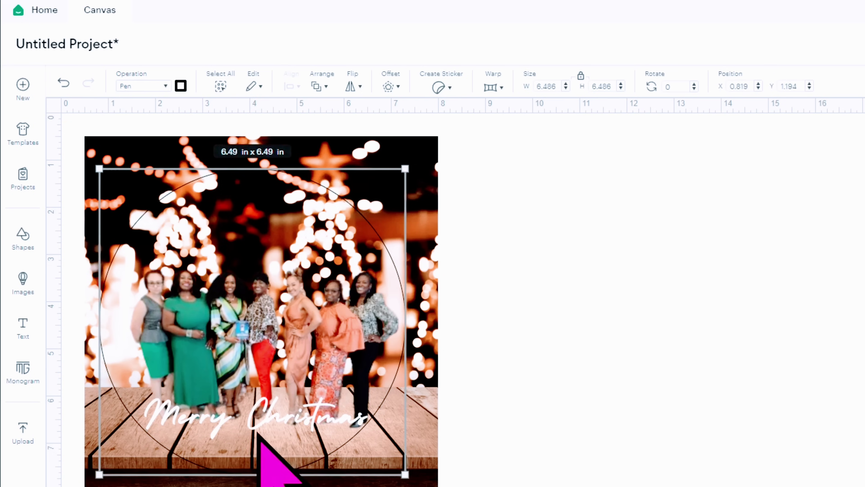
drag(282, 411, 269, 406)
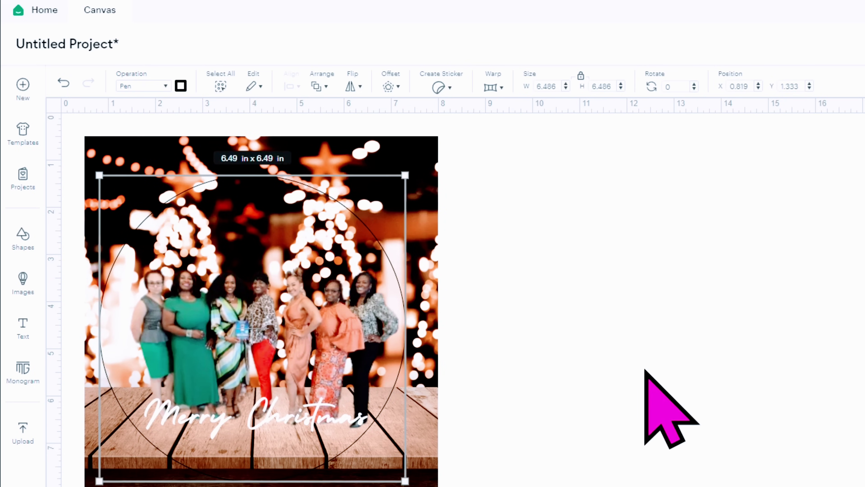
drag(351, 349, 347, 355)
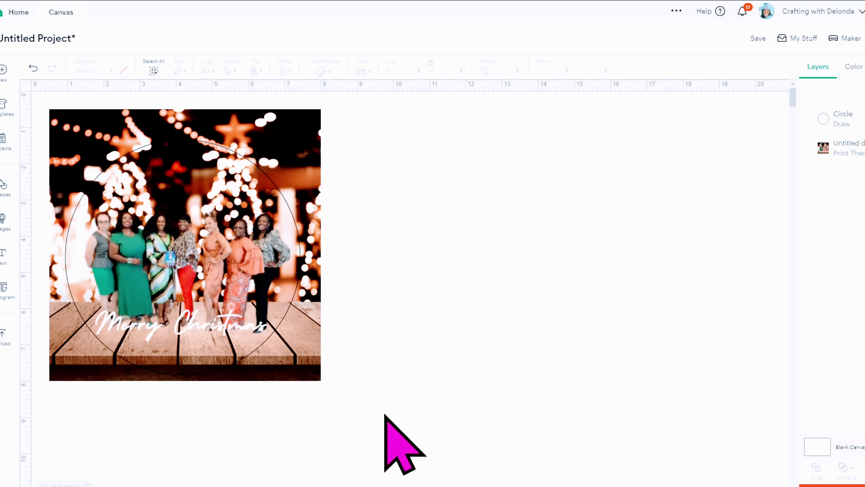
Slice the Christmas picture with the circle, separate the pieces and delete the leftover square frame
drag(383, 411, 73, 153)
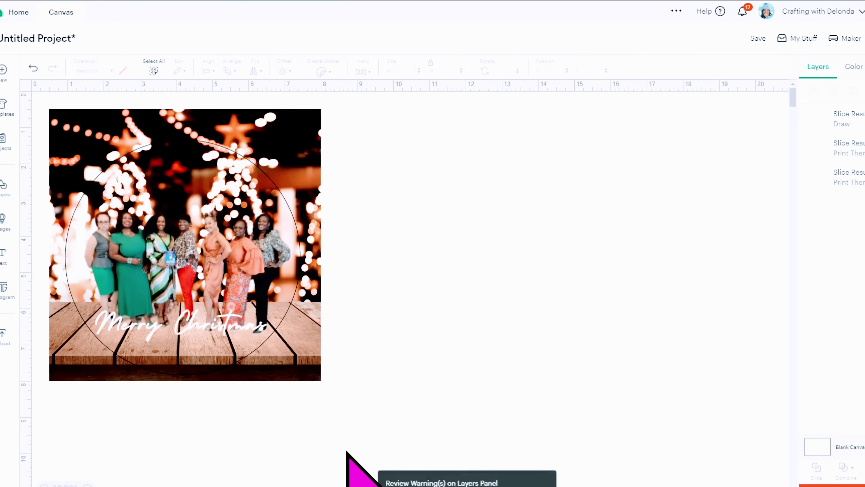
drag(279, 349, 635, 300)
drag(232, 348, 566, 474)
click(284, 169)
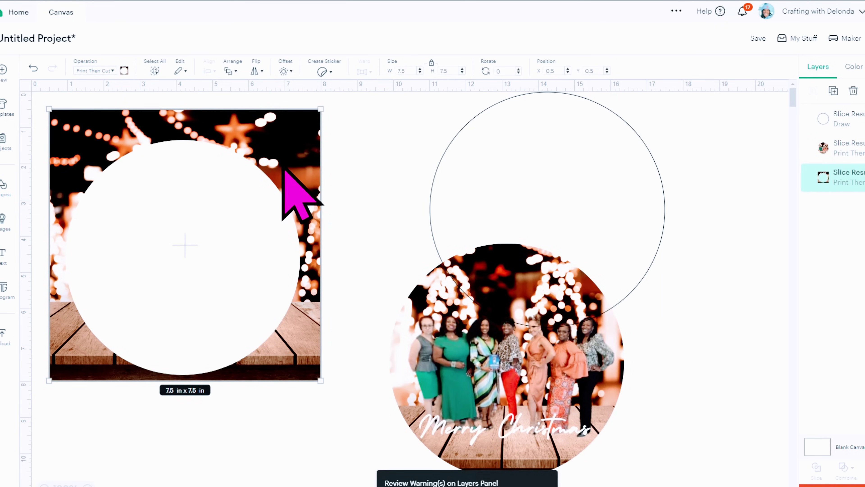
key(Delete)
Move the circle outline away from the round picture, then duplicate the picture and place the copy below the outline
drag(442, 161, 100, 179)
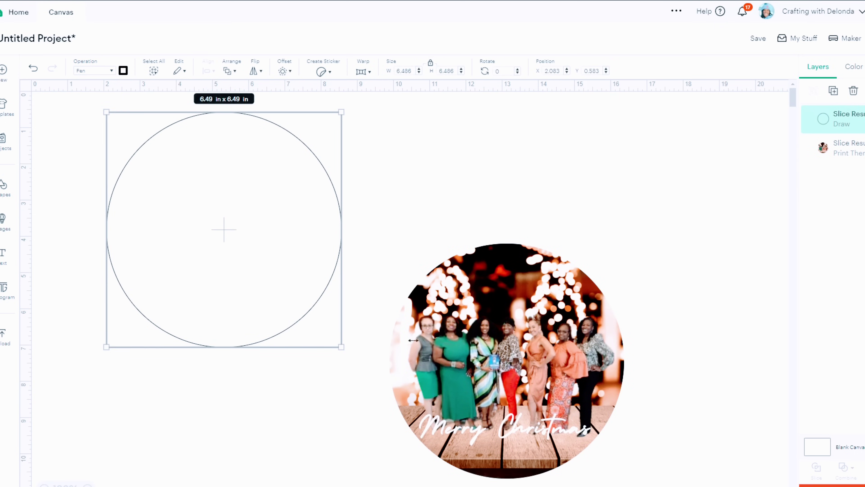
drag(523, 360, 534, 278)
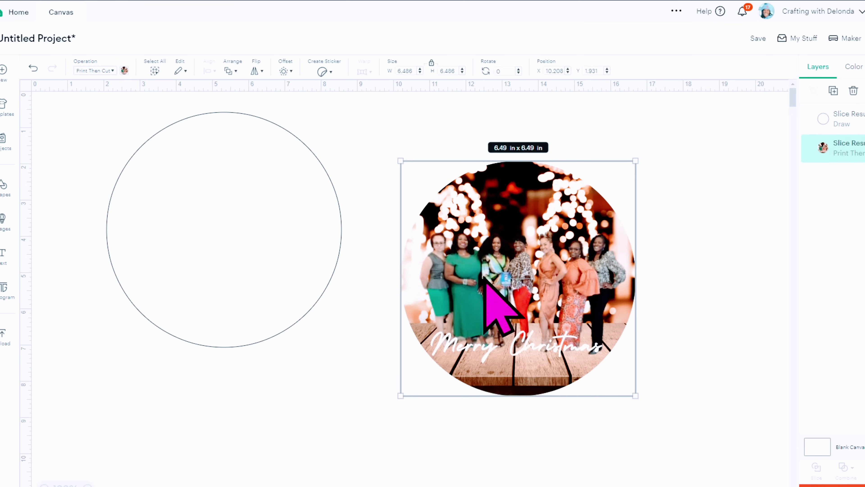
right_click(485, 288)
click(531, 141)
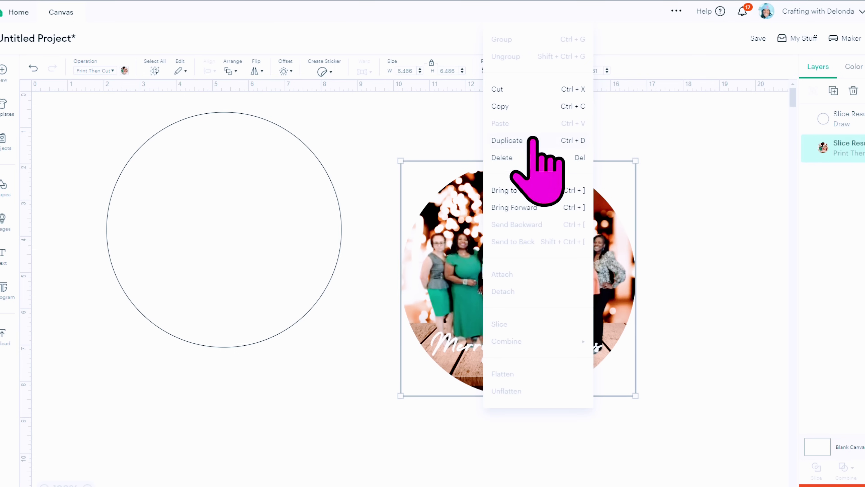
drag(554, 328, 191, 411)
click(44, 485)
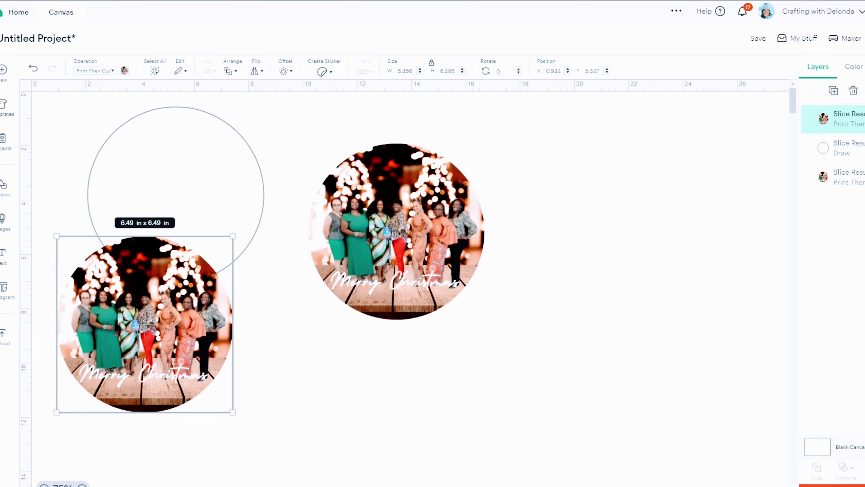
Shift the original round picture aside and set its width to 2.77 in
click(387, 277)
drag(405, 228, 437, 241)
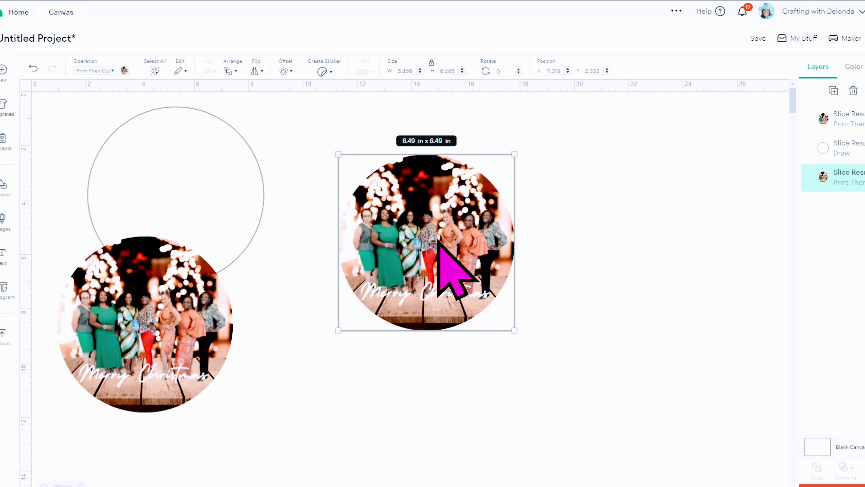
click(411, 71)
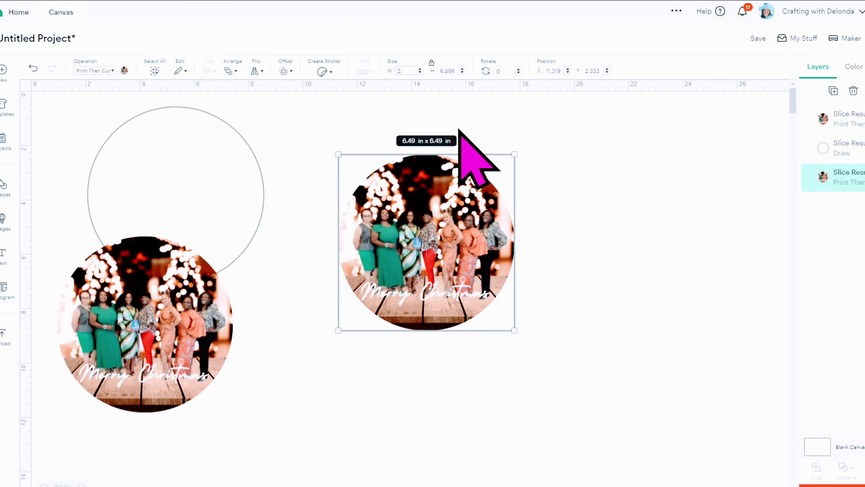
key(Return)
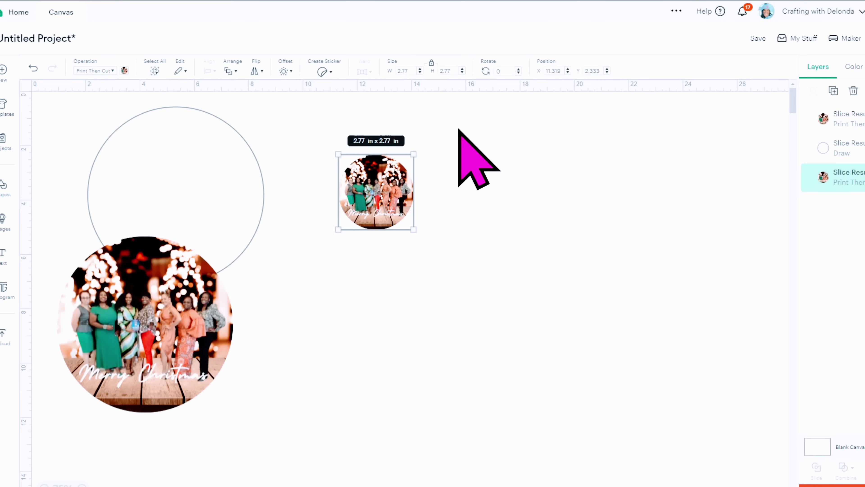
Duplicate the 2.77 in round picture and place the copy beside it
right_click(377, 189)
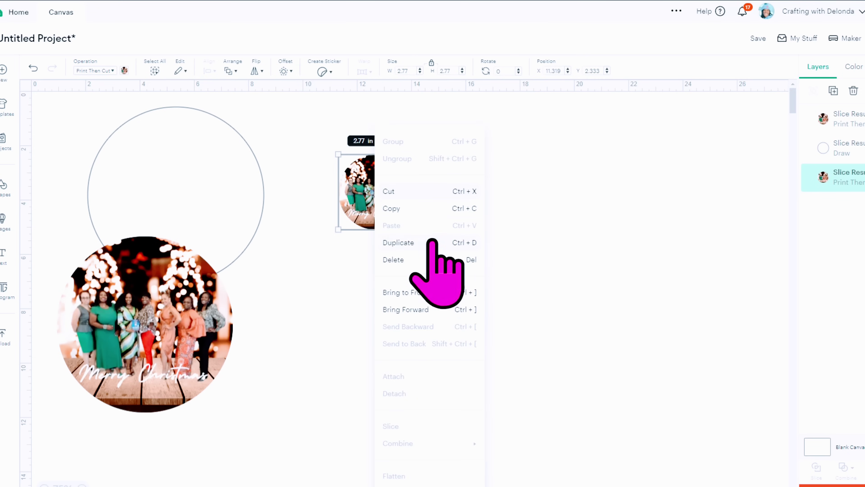
click(422, 243)
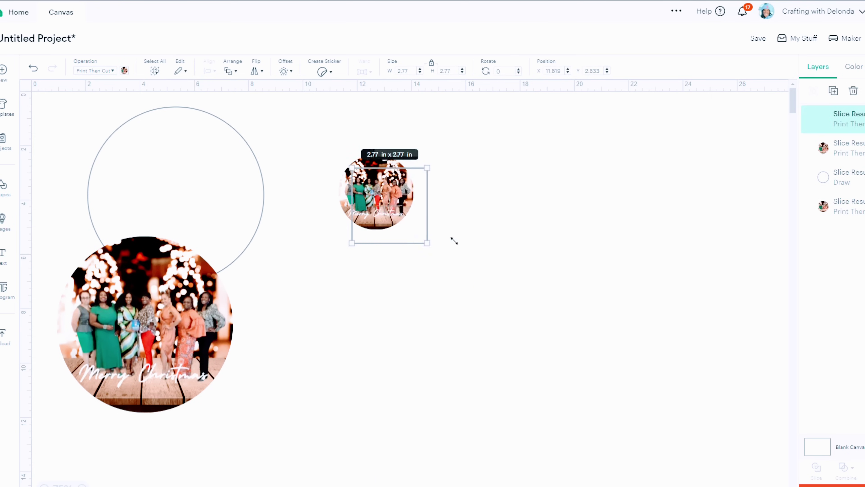
drag(397, 218, 479, 194)
click(400, 199)
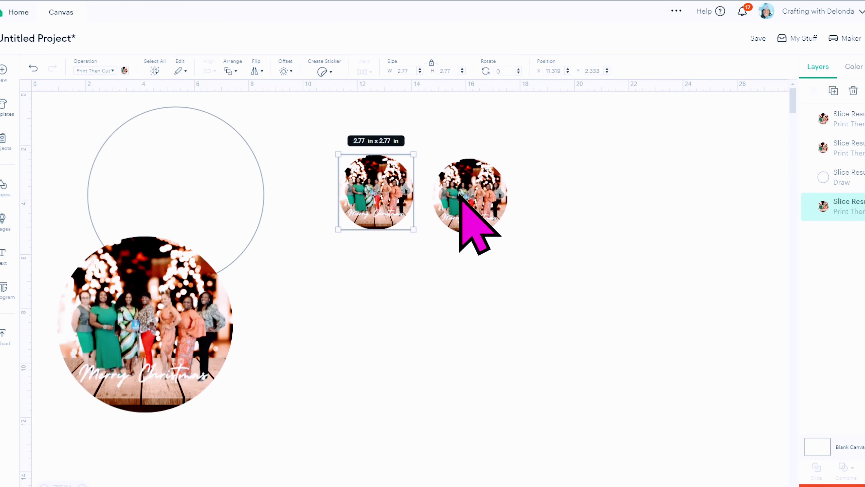
click(463, 203)
click(416, 193)
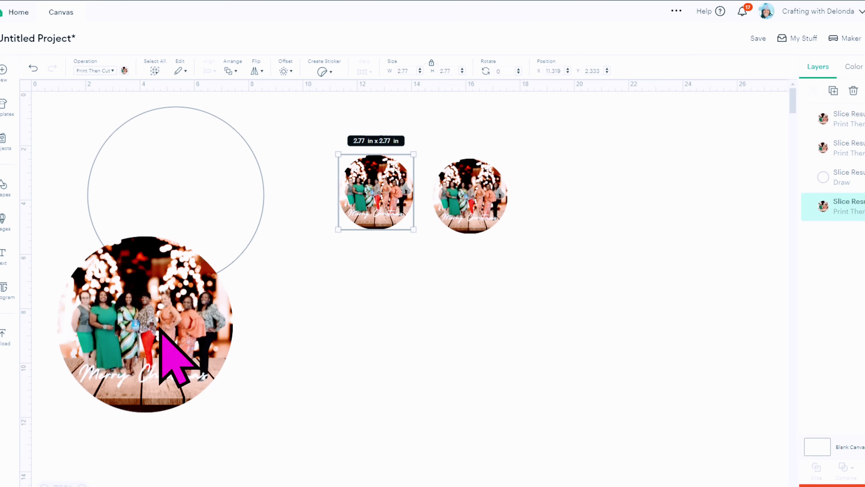
Move the remaining large round picture into open space and set its width to 3.1 in
drag(161, 337, 308, 373)
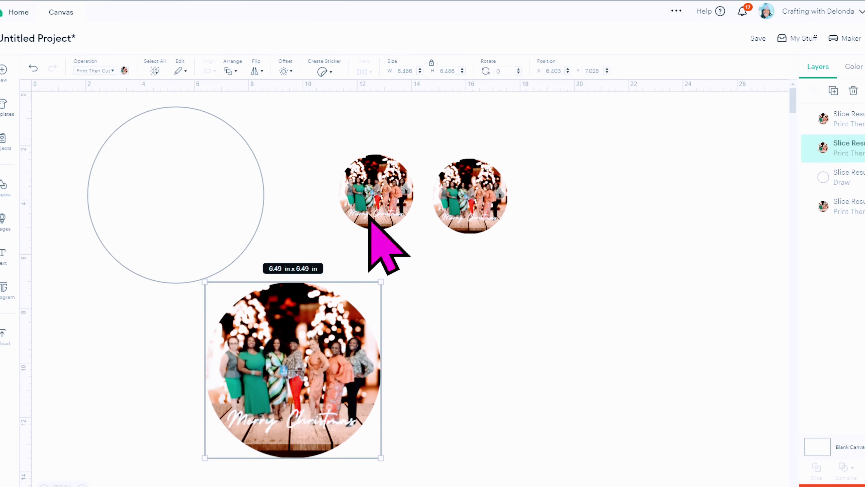
double_click(405, 71)
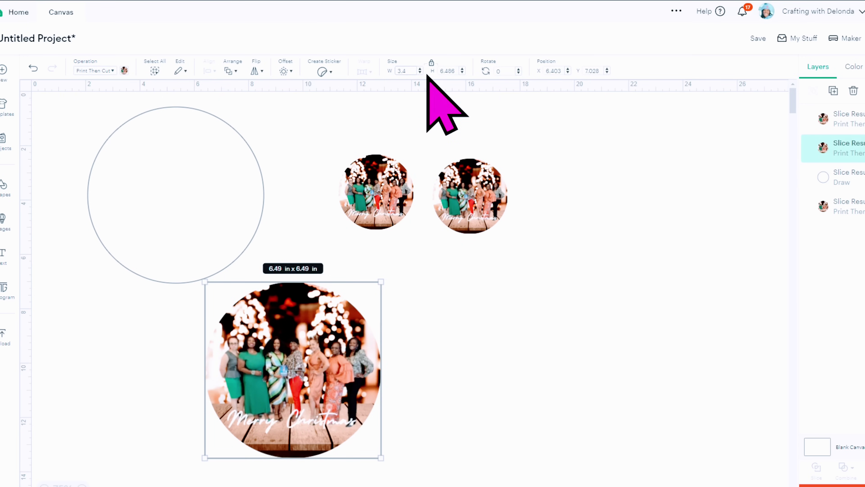
key(Return)
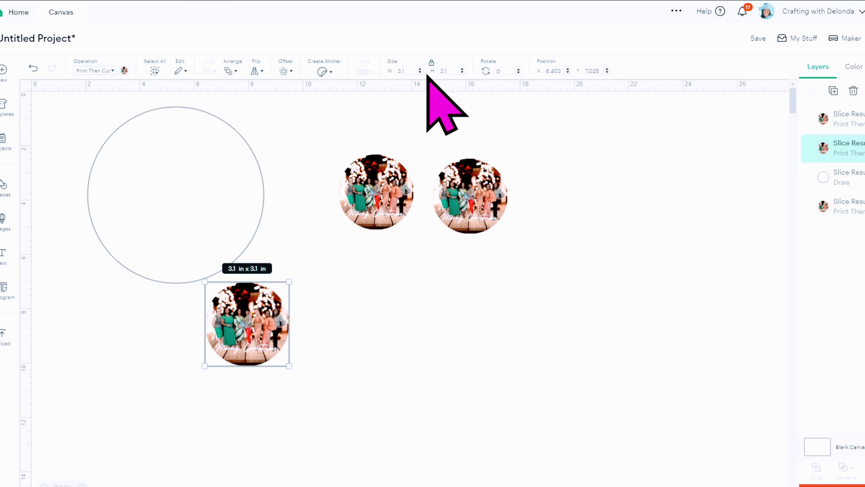
Duplicate the 3.1 in round picture and line the two copies up side by side
right_click(246, 313)
click(271, 139)
drag(278, 354, 414, 341)
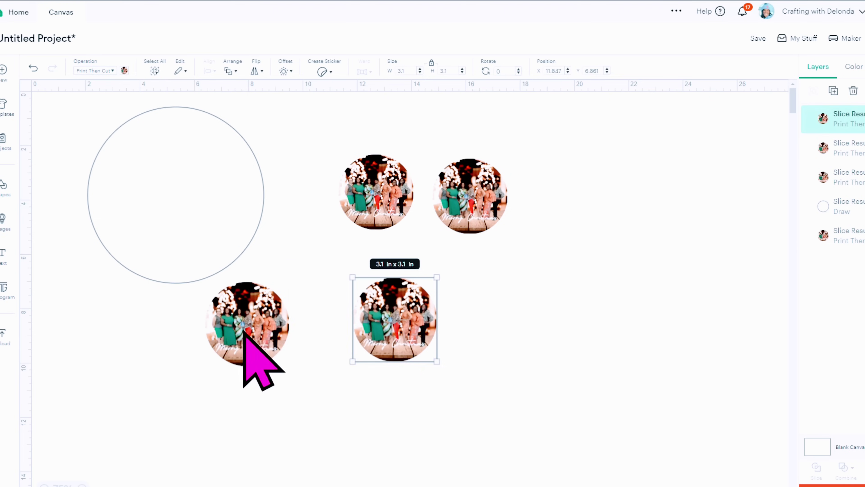
drag(244, 331, 289, 334)
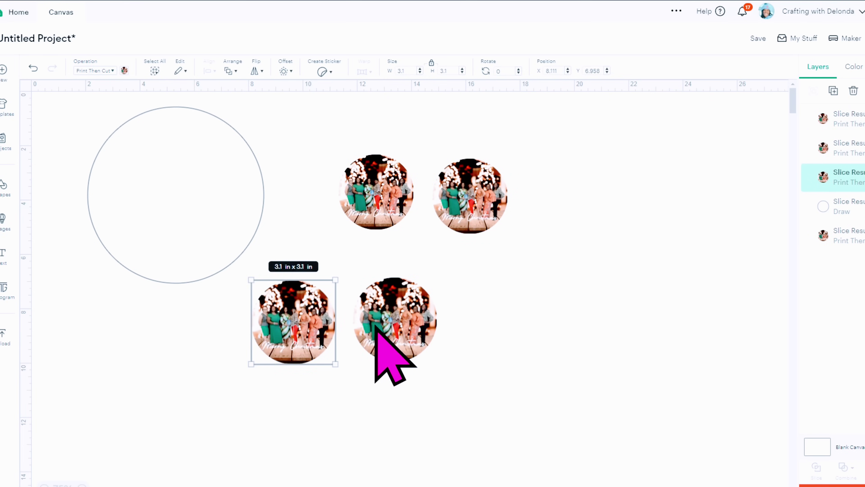
Add the uploaded Christmas picture to the canvas again and spread the existing pieces out to make room for it
click(4, 337)
click(106, 344)
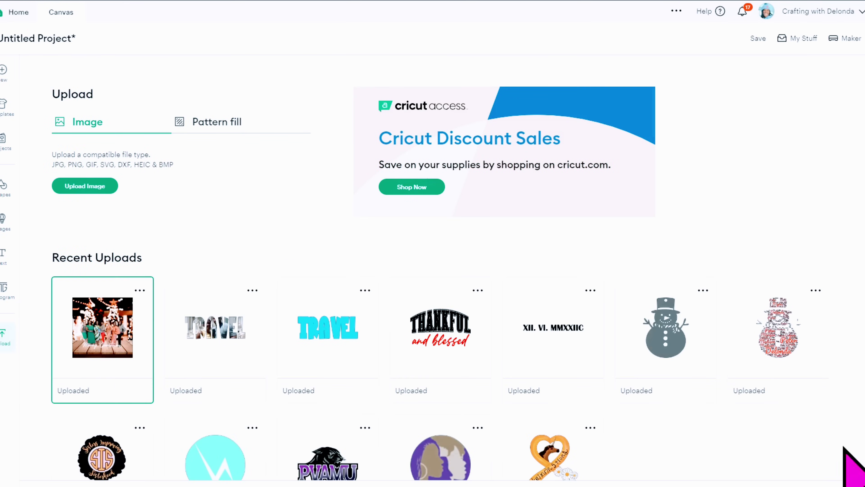
click(248, 472)
drag(201, 230, 201, 407)
drag(386, 324, 607, 234)
drag(305, 337, 533, 306)
drag(202, 272, 227, 261)
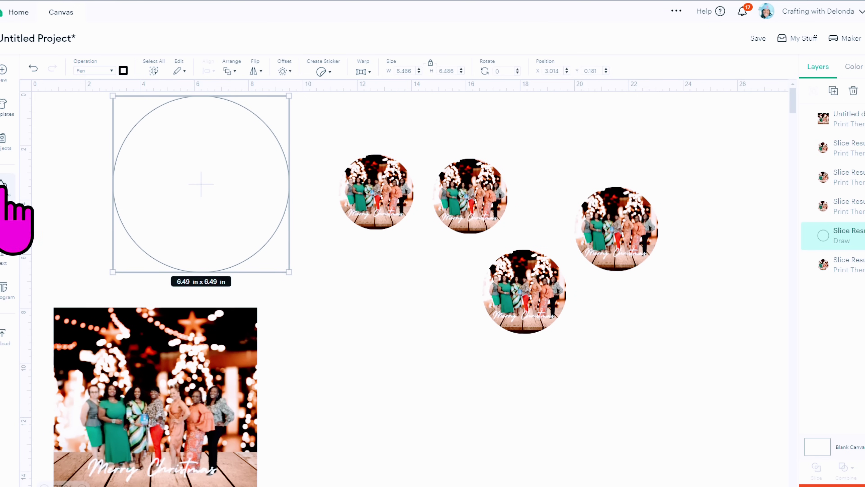
Insert a rounded-corner square shape and place it over the newly added Christmas picture
click(4, 186)
click(39, 254)
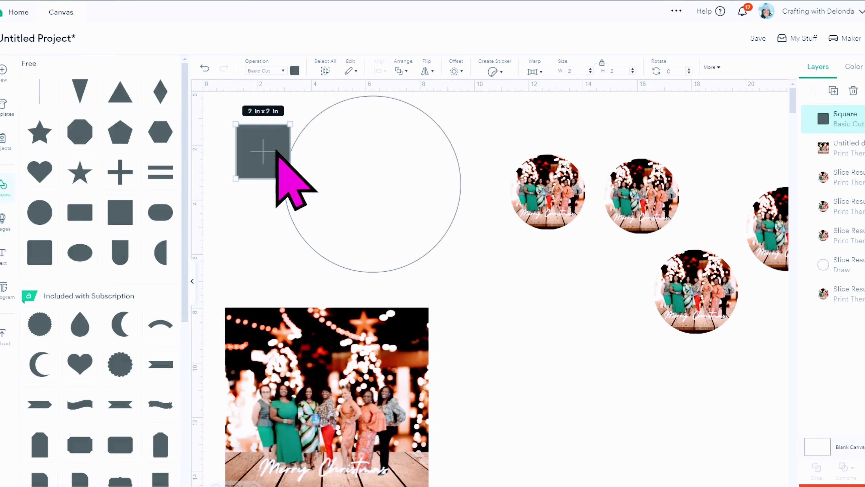
click(290, 259)
click(192, 280)
click(90, 152)
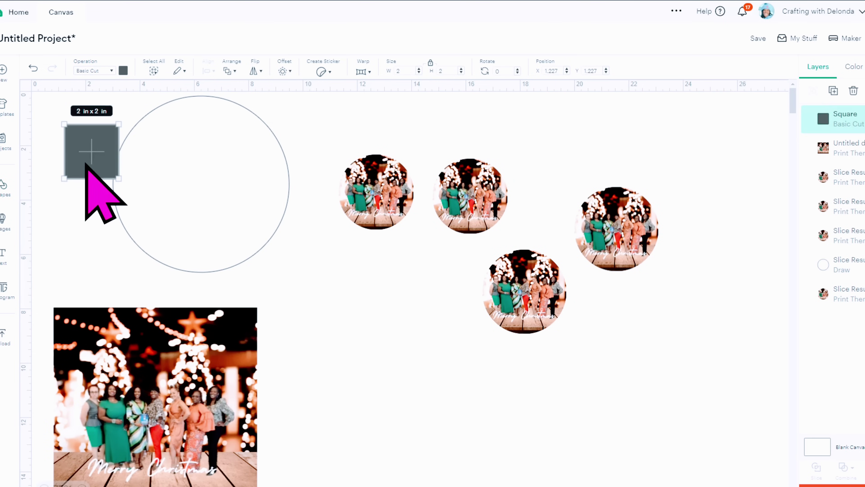
drag(194, 408, 235, 387)
drag(85, 155, 141, 345)
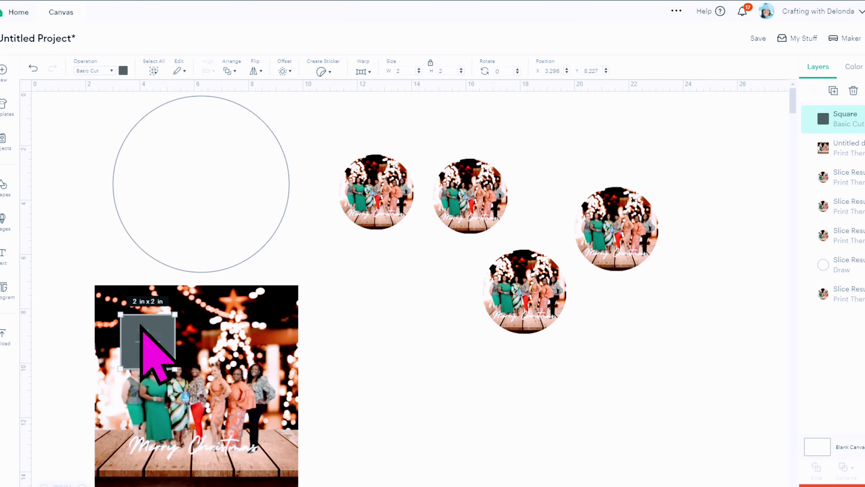
Change the square's operation to Pen and enlarge it to about 6.37 in around the group and greeting
click(109, 71)
click(99, 192)
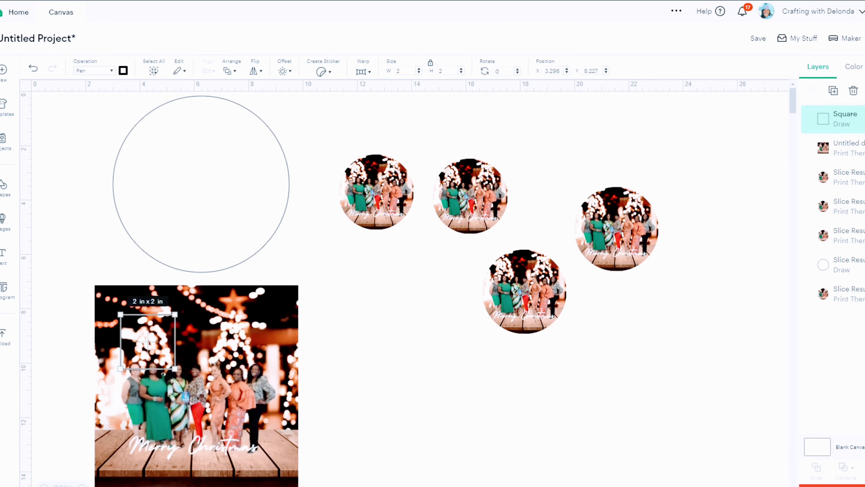
drag(218, 408, 209, 399)
drag(271, 307, 281, 296)
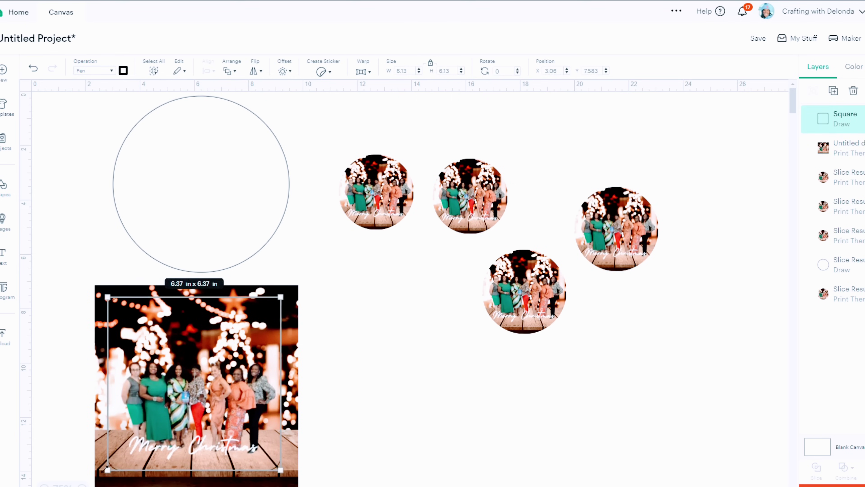
Slice the Christmas picture with the rounded square, pull the pieces apart and delete the leftover border
drag(63, 288, 300, 441)
click(814, 473)
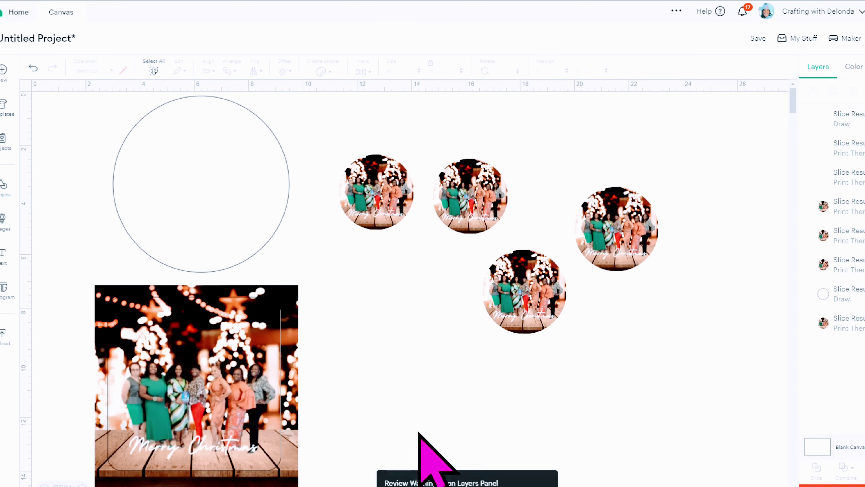
drag(247, 381, 455, 413)
click(271, 296)
key(Delete)
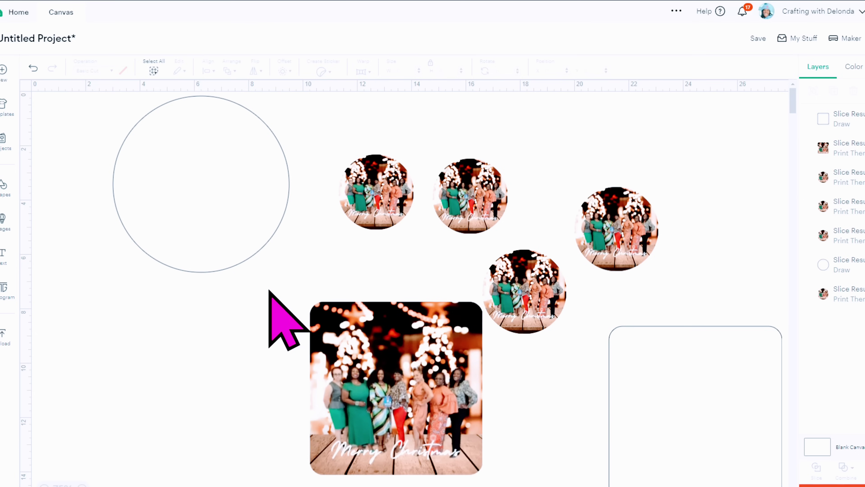
Set the rounded-square picture's width to 3.1 in and duplicate it
drag(364, 379, 226, 389)
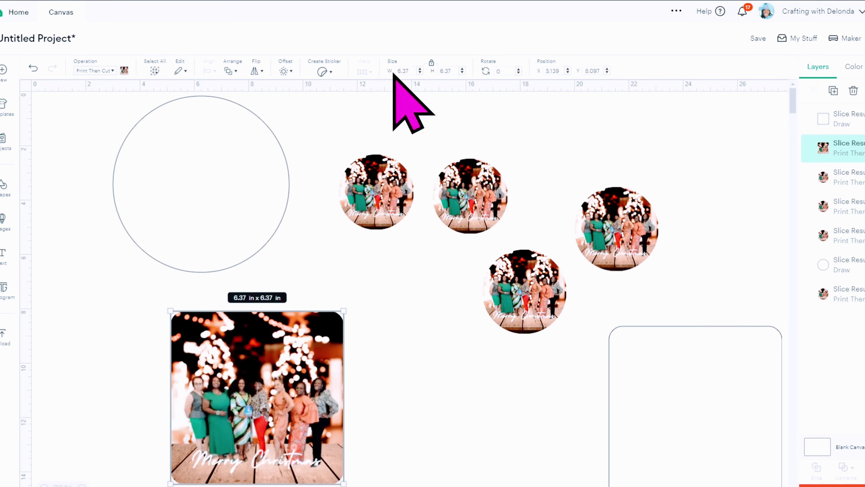
click(410, 71)
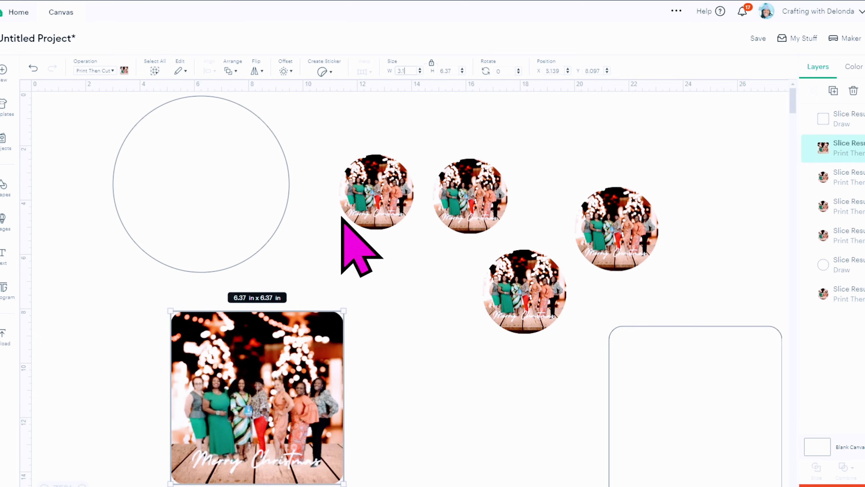
key(Return)
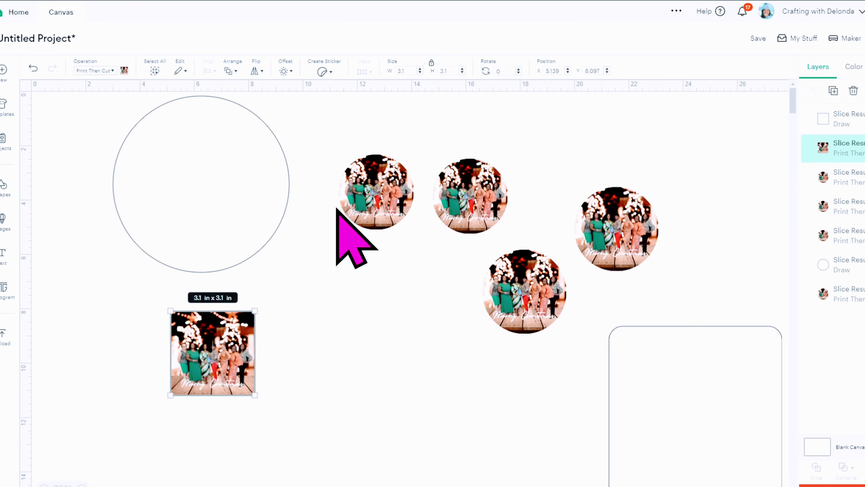
right_click(209, 347)
click(227, 139)
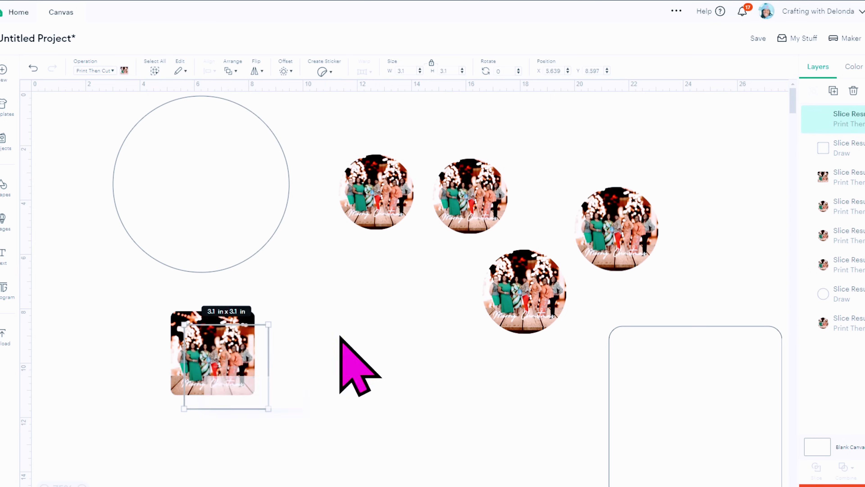
Arrange the cut-out pictures in tidy pairs: small rounds, larger rounds and rounded squares side by side
drag(232, 357, 420, 339)
drag(465, 196, 466, 156)
drag(383, 190, 390, 153)
drag(474, 158, 469, 159)
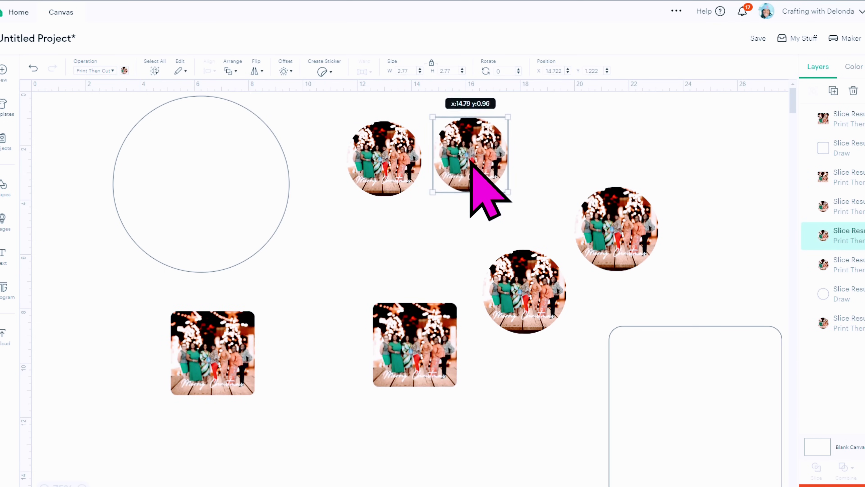
drag(398, 174, 398, 171)
drag(531, 296, 553, 268)
drag(628, 237, 672, 222)
drag(506, 275, 540, 224)
drag(422, 336, 473, 265)
drag(223, 384, 376, 306)
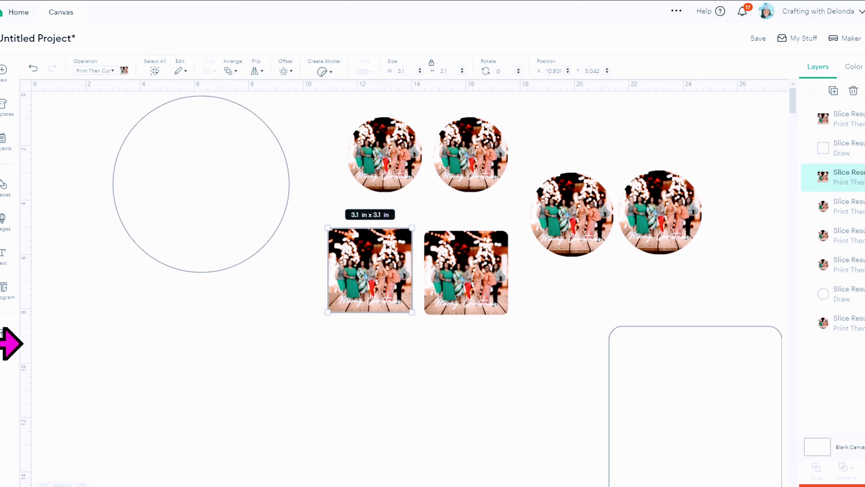
Upload the pine-branch Merry Christmas group picture as a Flat Graphic and add it to the canvas
click(6, 338)
click(138, 185)
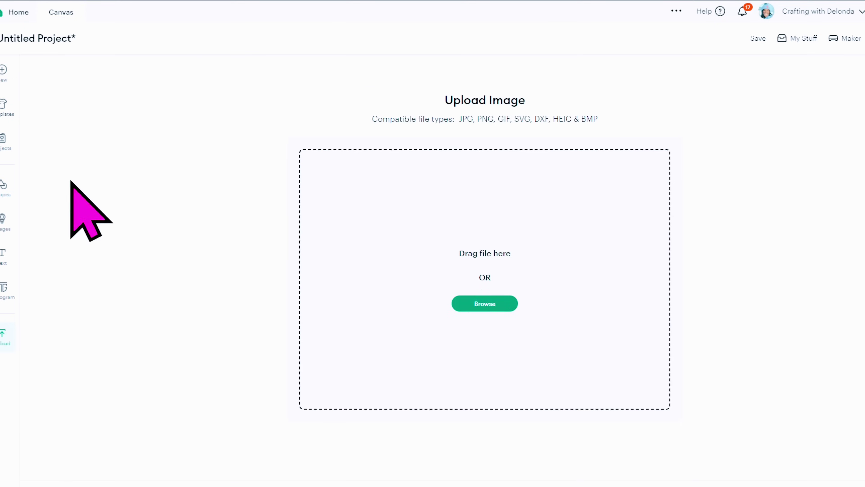
click(484, 305)
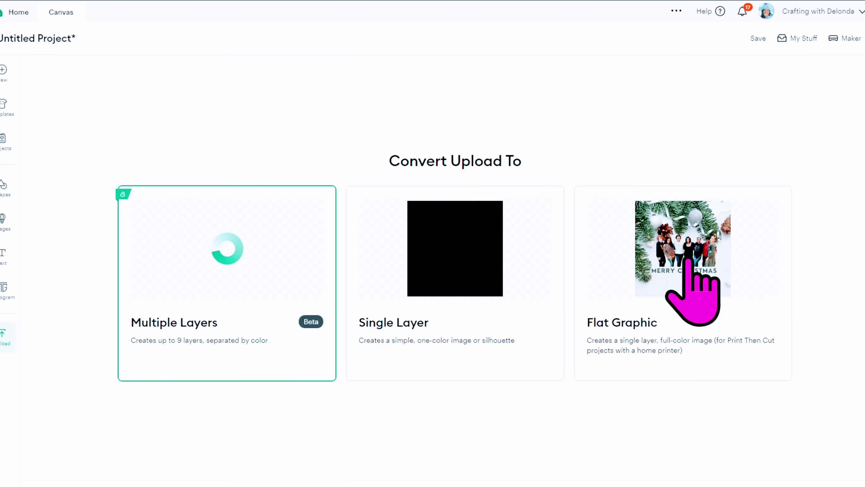
click(684, 263)
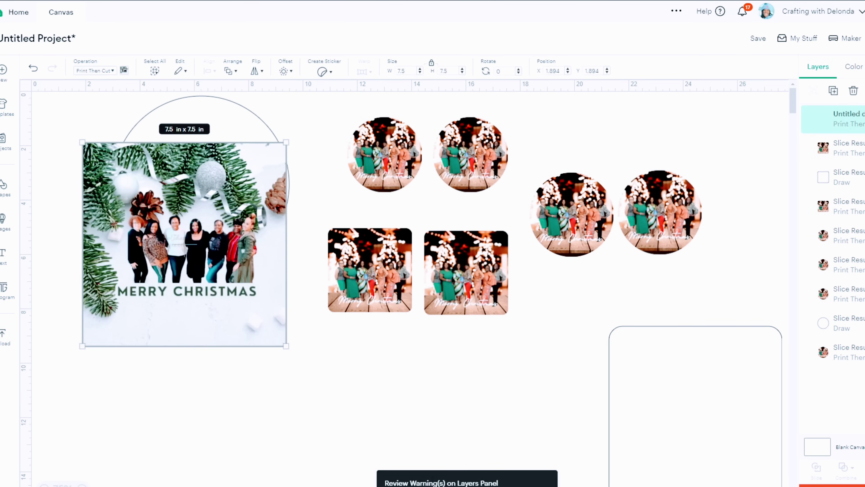
Move the pine-branch picture below the circle outline, duplicate it and place the copy apart from the original
drag(196, 294, 187, 373)
right_click(178, 413)
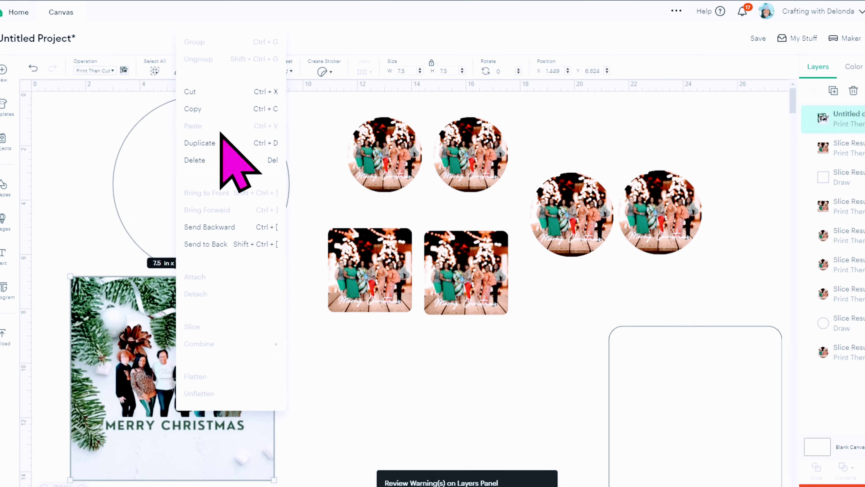
click(204, 143)
drag(269, 337, 511, 414)
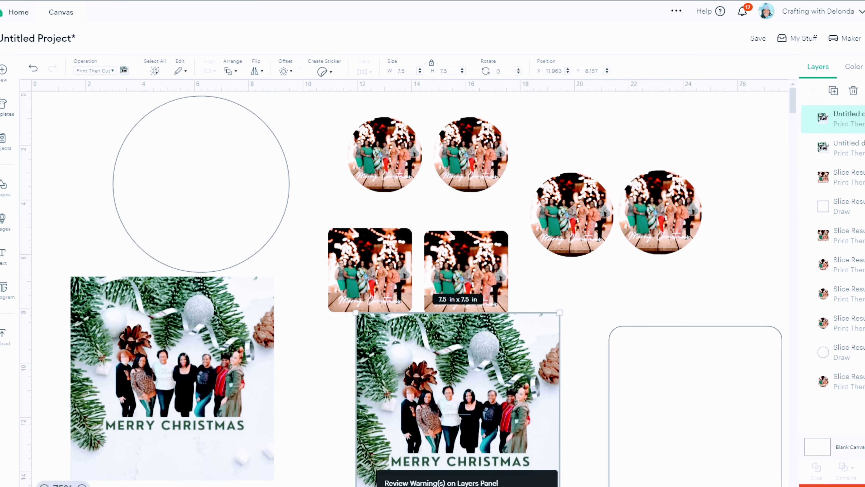
Line up the finished pictures along the canvas's upper edge and centre the rounded-square outline over one pine-branch picture enlarged to 8.5 in
key(ctrl+minus)
drag(443, 160, 746, 118)
drag(399, 161, 689, 119)
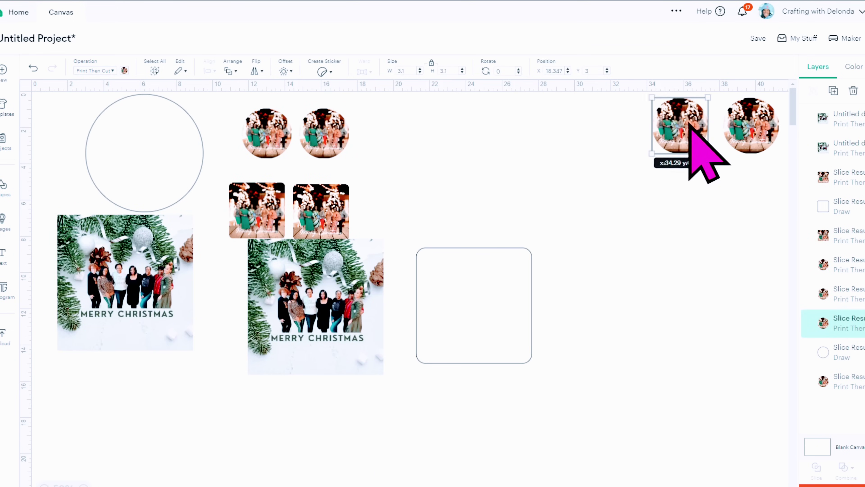
drag(332, 136, 608, 136)
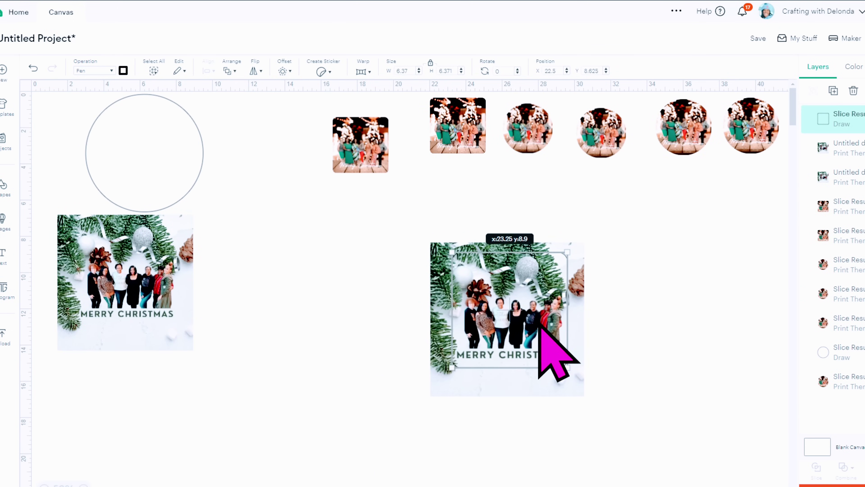
Slice the enlarged pine-branch picture with the rounded-square outline and pull the resulting pieces apart
drag(411, 235, 652, 420)
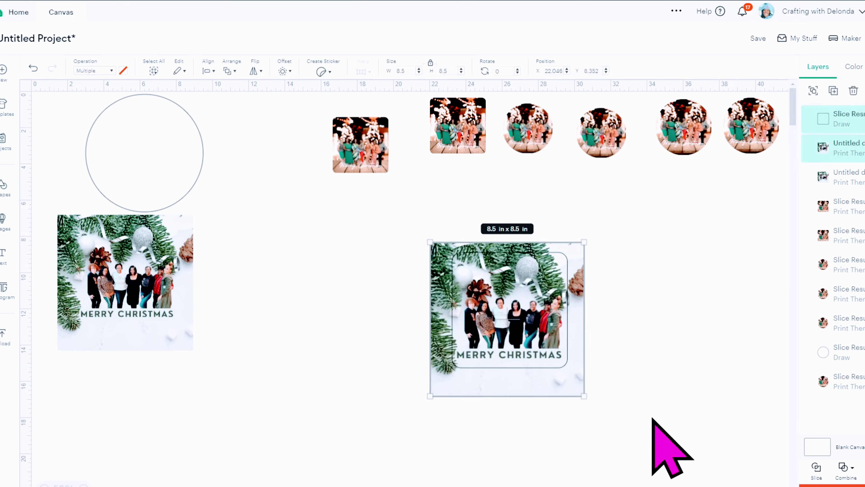
click(818, 469)
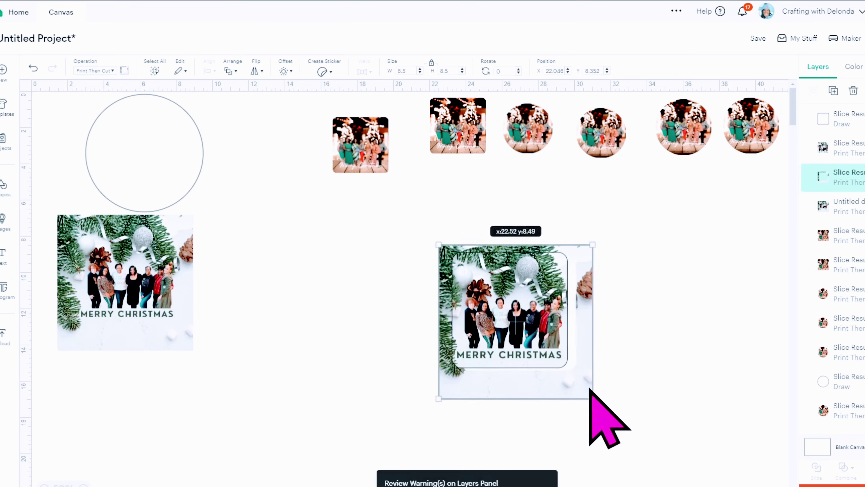
drag(591, 388, 769, 385)
drag(522, 332, 302, 327)
drag(478, 329, 448, 271)
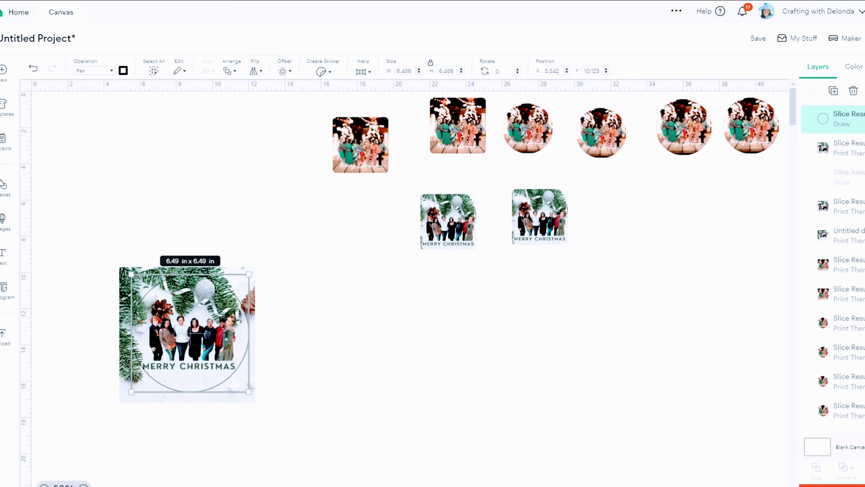
Move the other pine-branch picture and circle outline to clear space and enlarge the picture to about 7.8 in around the circle
scroll(309, 427, up, 1)
click(309, 427)
click(143, 437)
drag(143, 437, 355, 401)
drag(86, 438, 246, 403)
drag(372, 365, 310, 372)
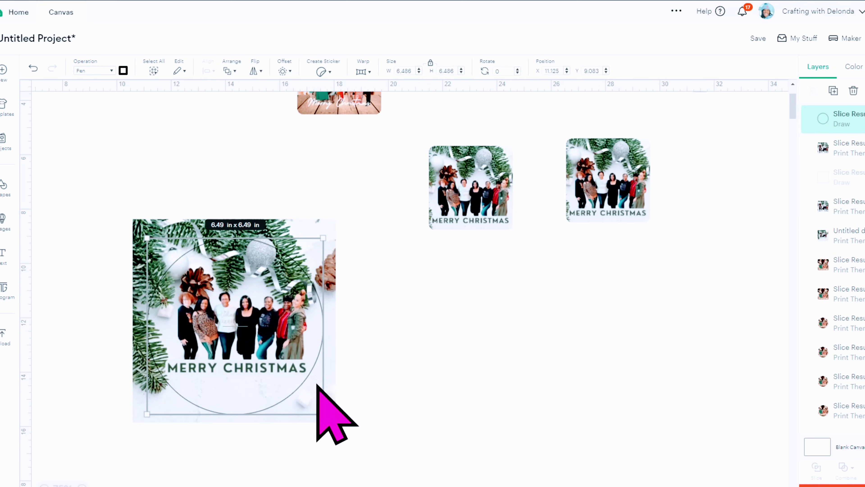
click(341, 410)
click(334, 419)
mouse_move(335, 420)
mouse_down()
mouse_move(352, 438)
mouse_move(329, 409)
mouse_move(343, 424)
mouse_move(335, 421)
mouse_up()
Slice the pine-branch picture with the circle, hide the circle outline and delete the leftover border
shift+click(326, 404)
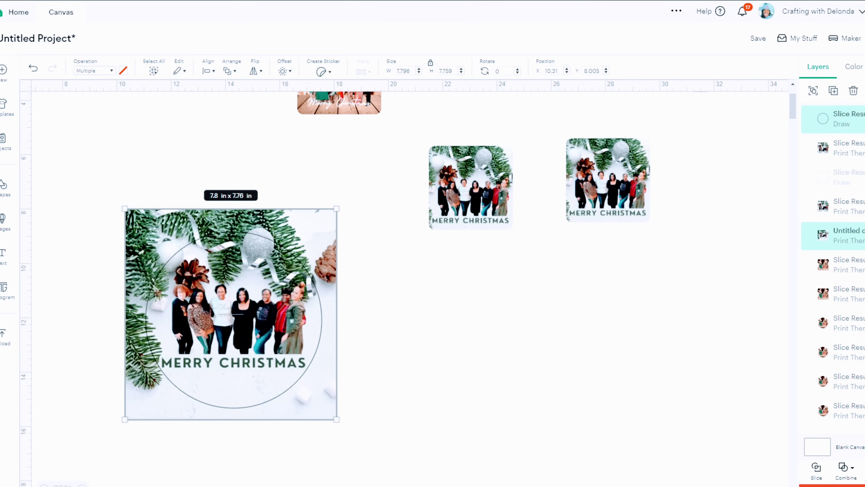
click(817, 467)
drag(296, 361, 585, 369)
click(861, 118)
drag(218, 358, 448, 342)
click(299, 395)
key(Delete)
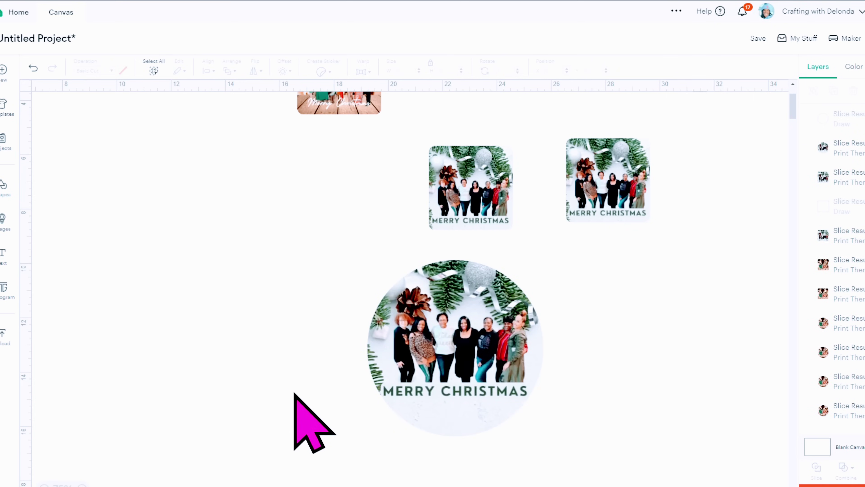
Move the round pine-branch picture to clear space, duplicate it and separate the two copies
drag(461, 330, 254, 270)
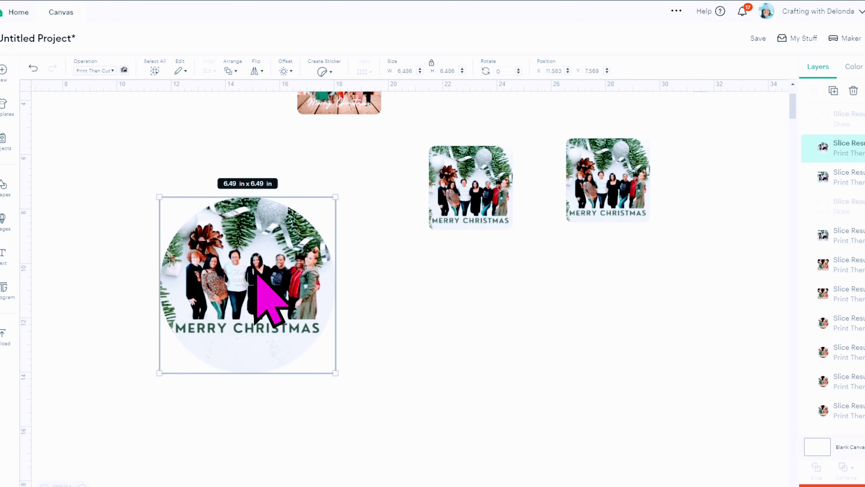
click(404, 71)
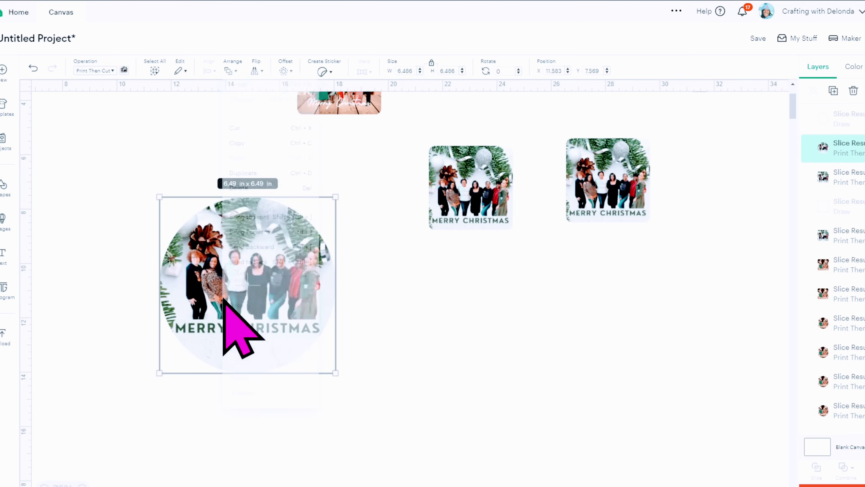
right_click(228, 319)
click(280, 155)
drag(300, 328, 262, 293)
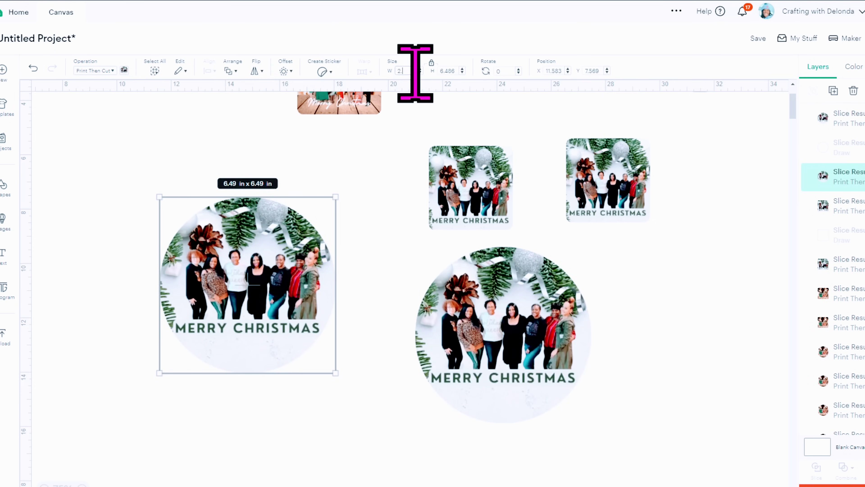
Set one round pine-branch picture's width to 2.77 in and duplicate it, placing the copy alongside
key(Return)
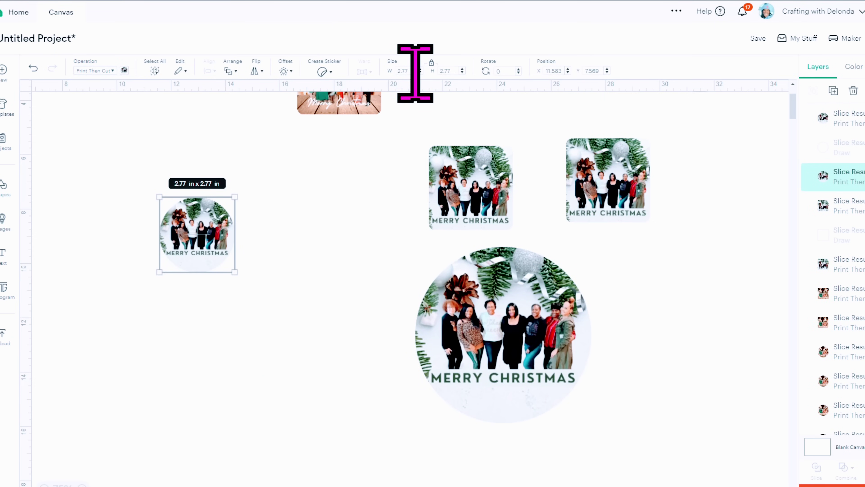
right_click(180, 232)
click(226, 243)
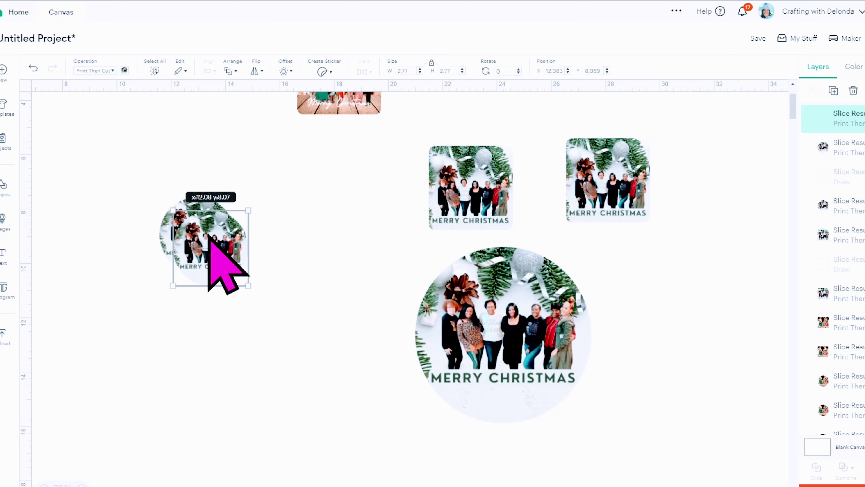
drag(209, 239, 307, 206)
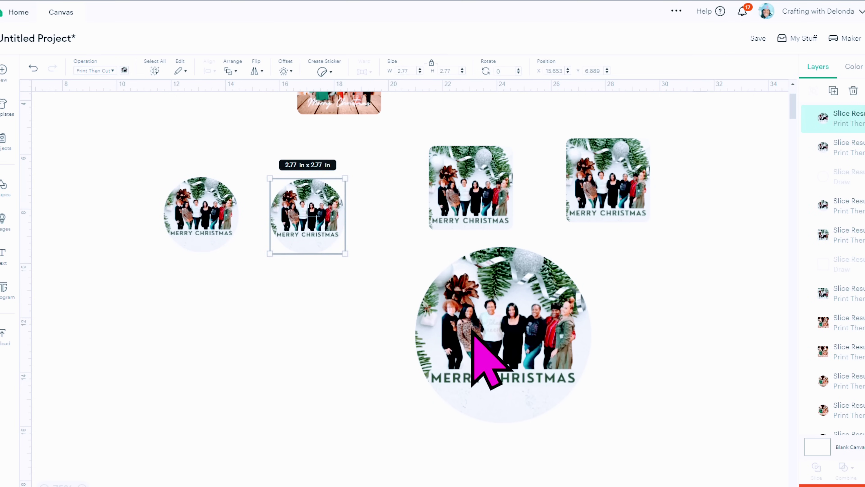
Set the remaining large round picture's width to 3.1 in, duplicate it and place both copies side by side
drag(472, 332, 288, 357)
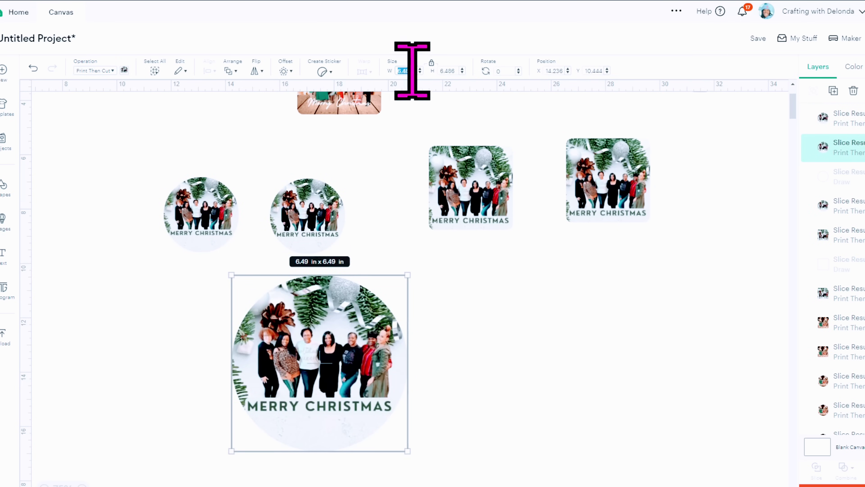
text(3.1)
key(Return)
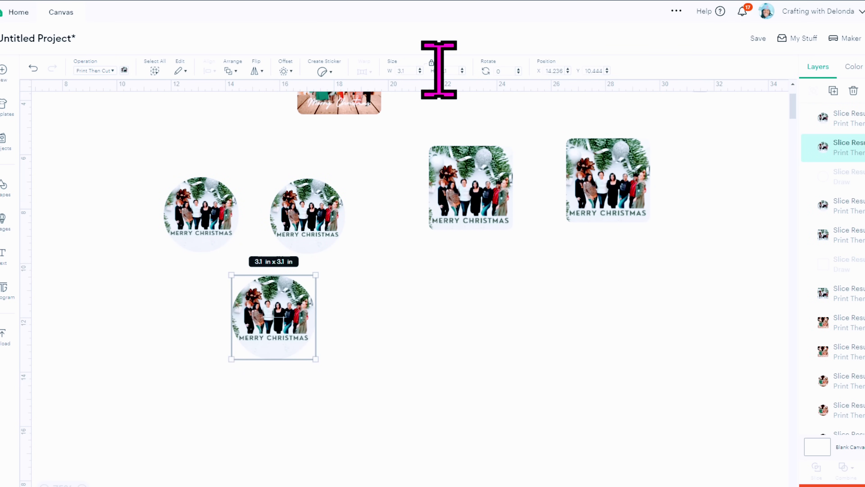
right_click(281, 304)
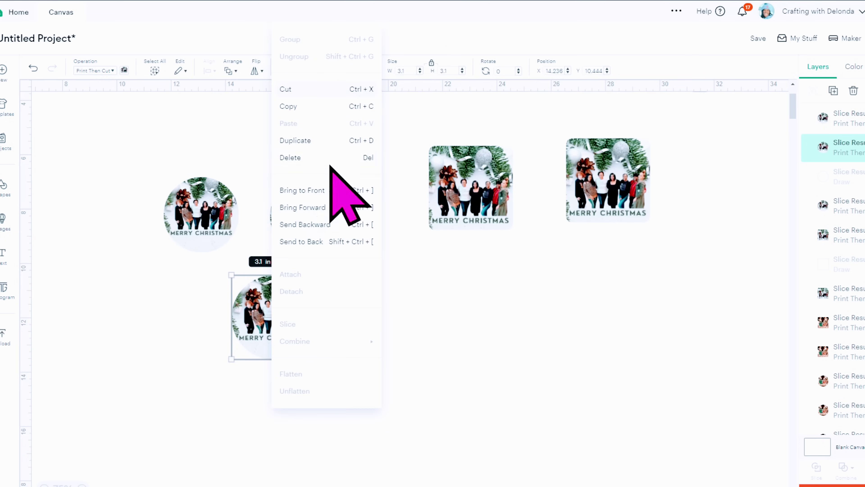
click(299, 141)
drag(292, 337, 412, 333)
drag(276, 310, 312, 322)
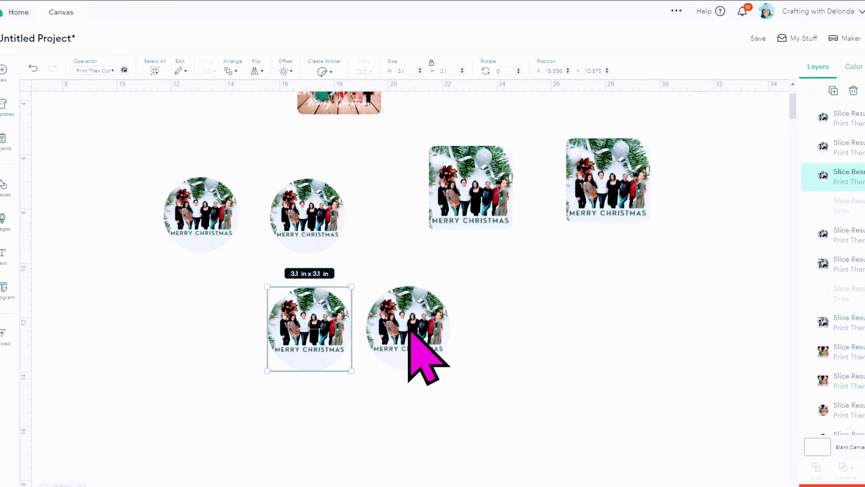
click(328, 197)
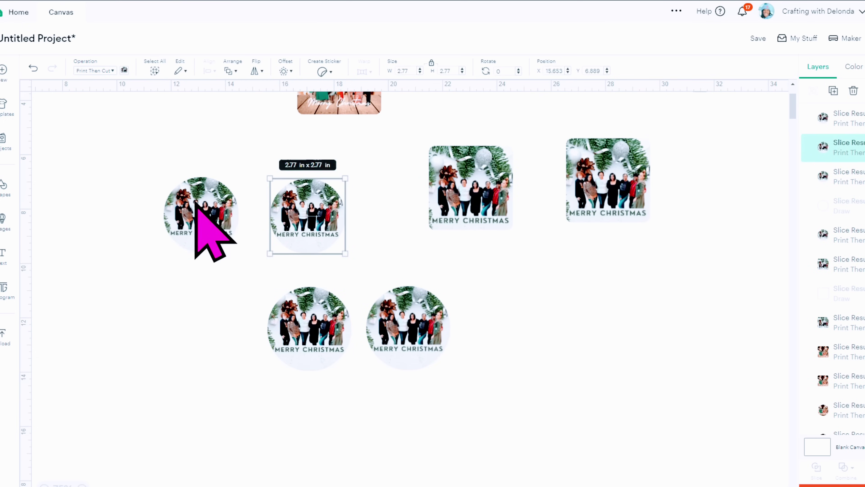
click(193, 201)
click(309, 209)
click(195, 209)
click(295, 214)
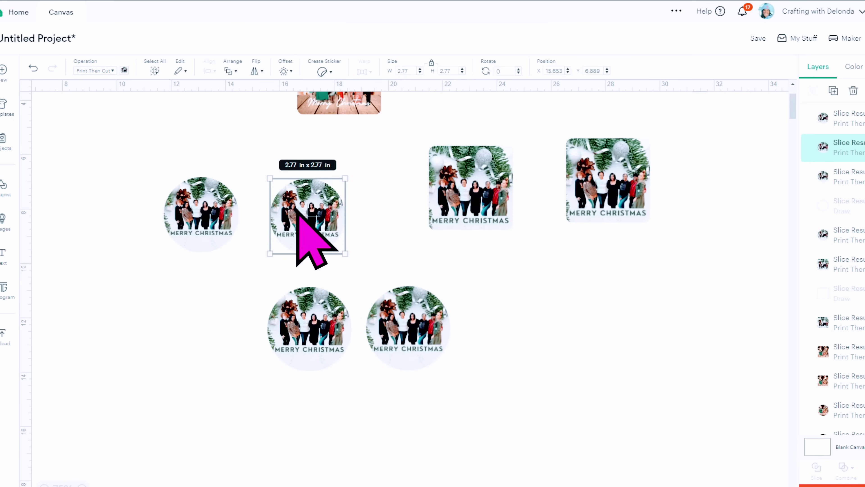
right_click(316, 205)
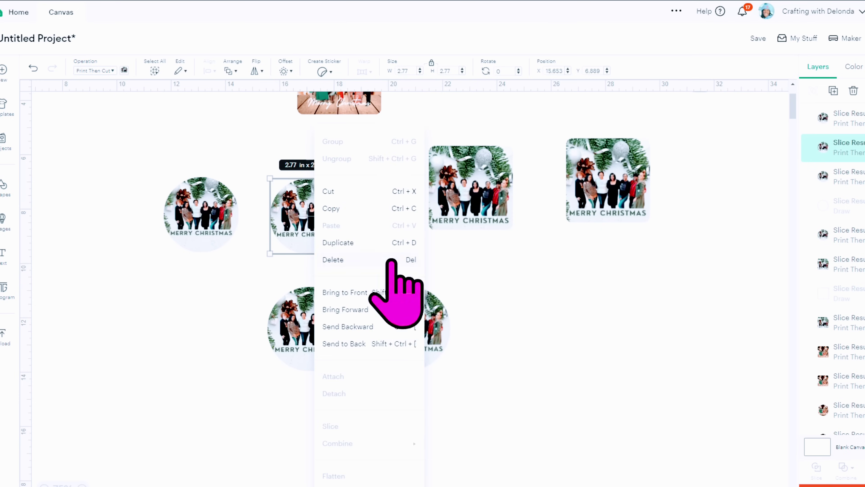
Flip both 2.77 in round pine-branch pictures horizontally
click(296, 221)
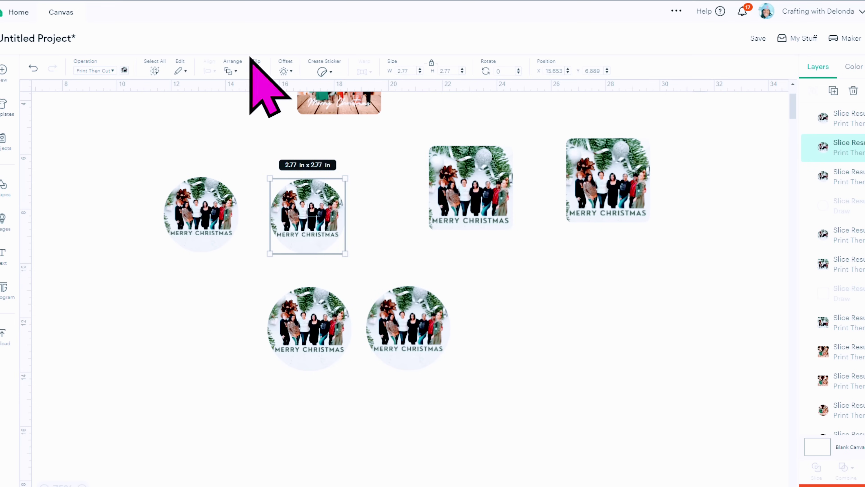
click(256, 71)
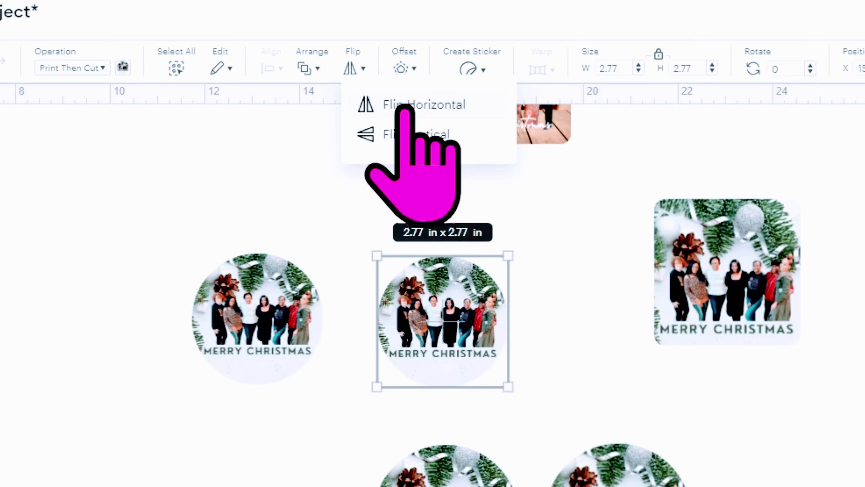
click(434, 112)
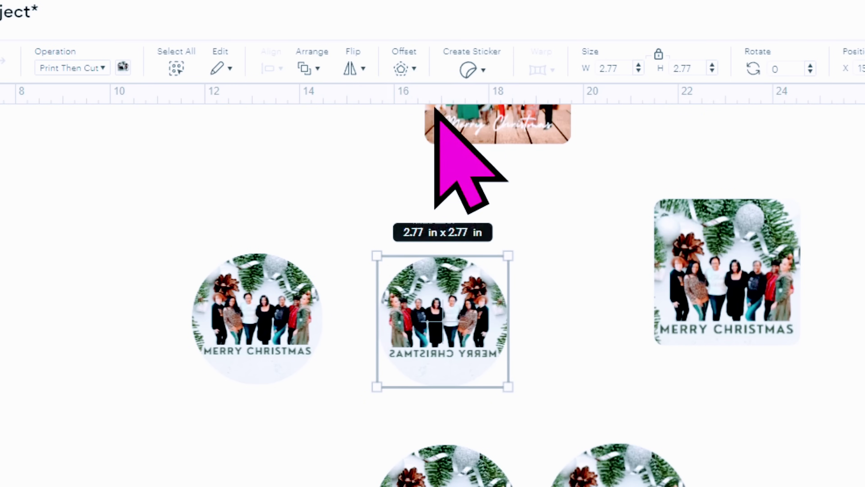
click(265, 305)
click(354, 62)
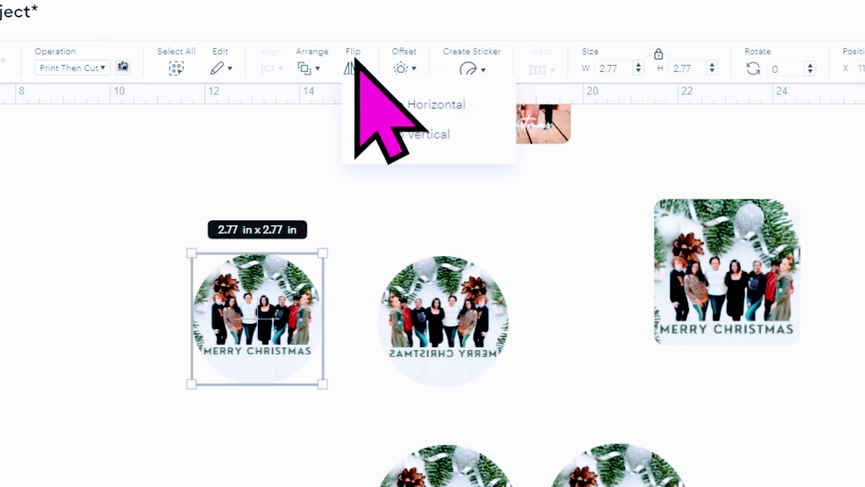
click(361, 109)
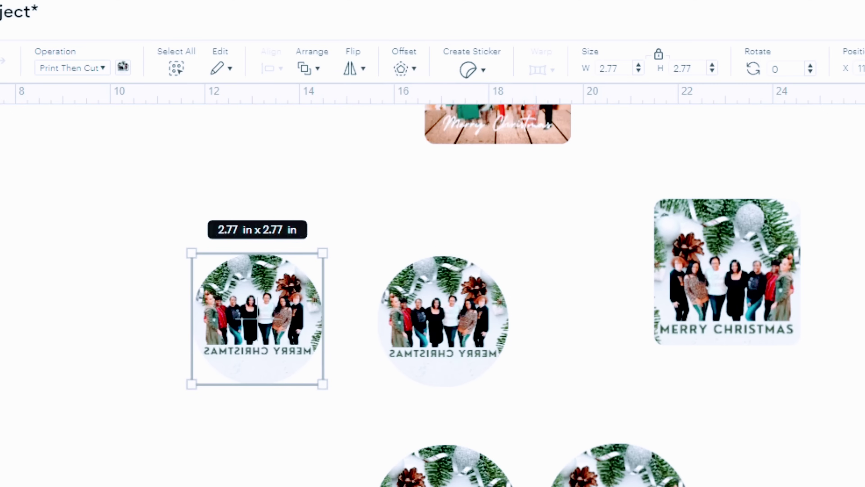
Place one 2.77 in round Christmas-lights picture beside its rounded-square version and flip both 2.77 in round Christmas-lights pictures horizontally
scroll(433, 293, up, 5)
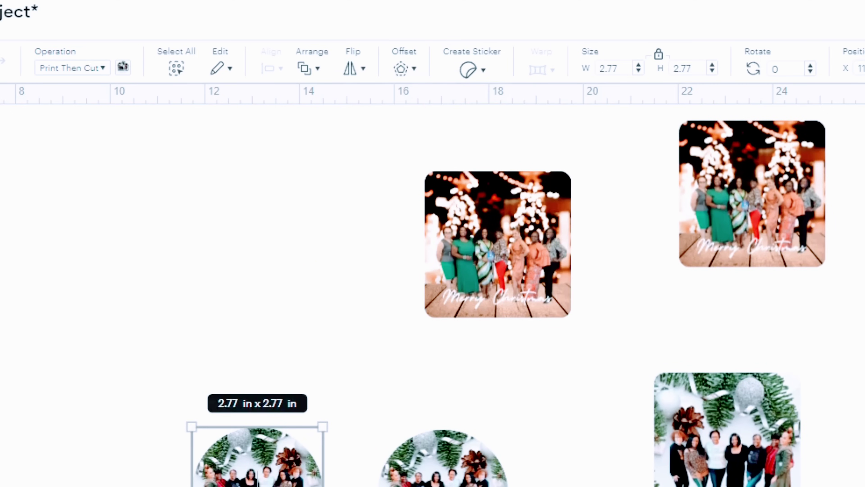
drag(562, 484, 322, 260)
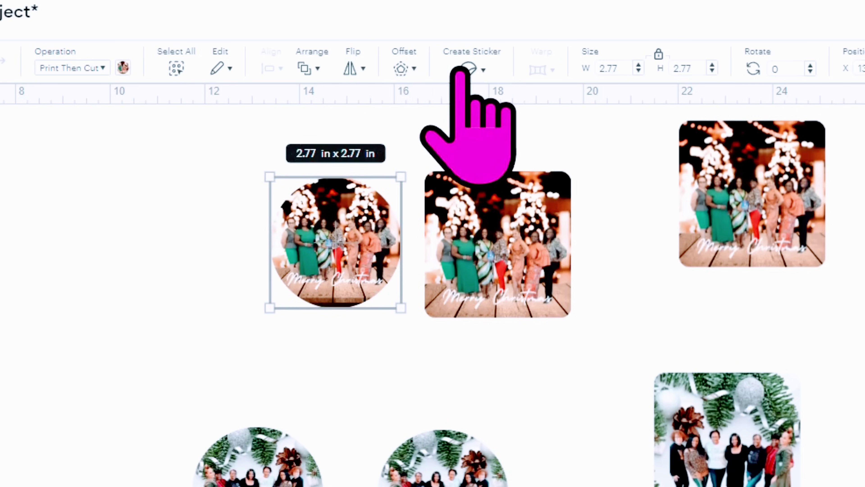
click(355, 76)
click(424, 112)
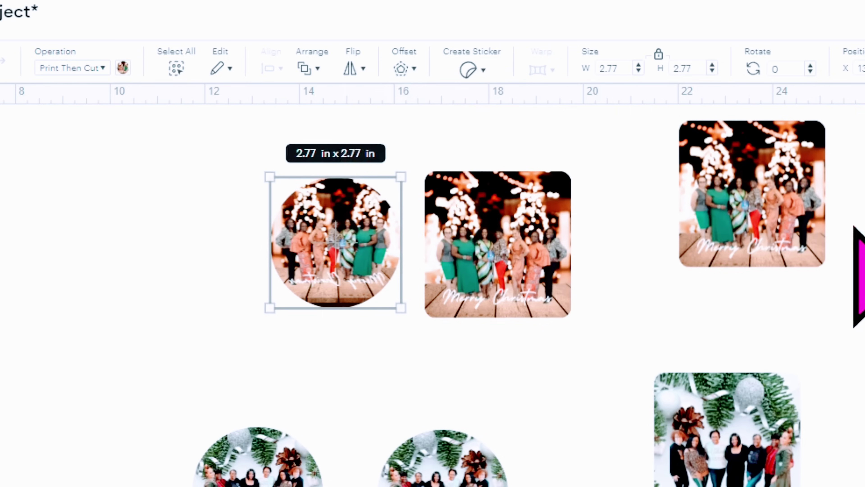
click(861, 205)
click(357, 73)
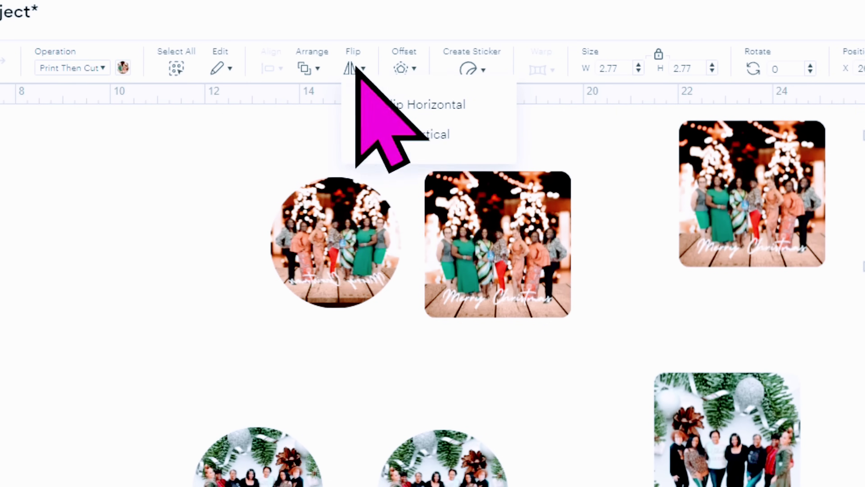
click(429, 106)
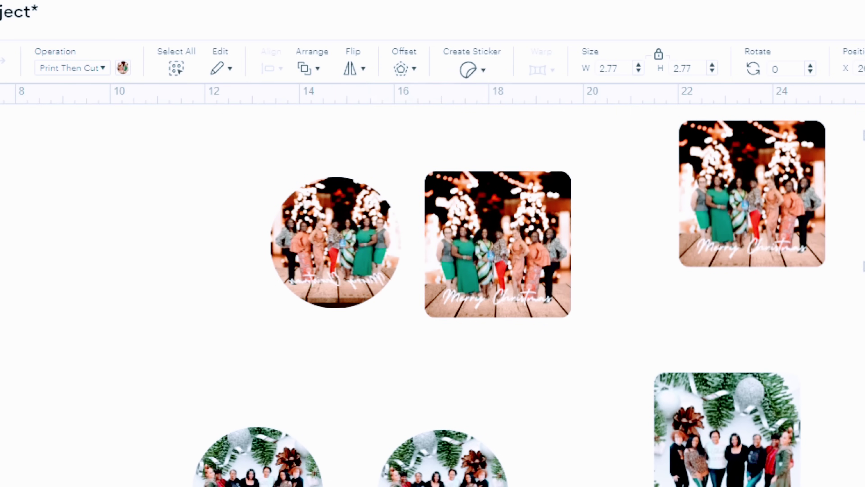
Open the print setup for the first 8.5 x 11 in mat, turning Add Bleed off and Use System Dialog on
click(175, 157)
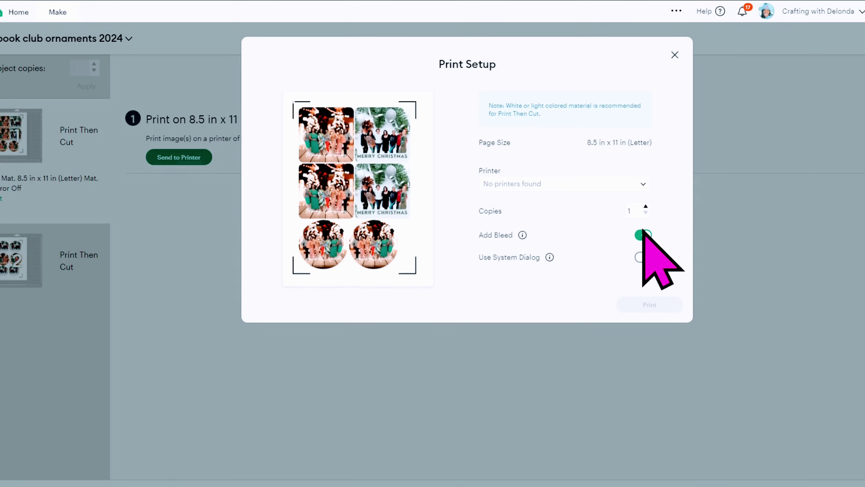
click(643, 235)
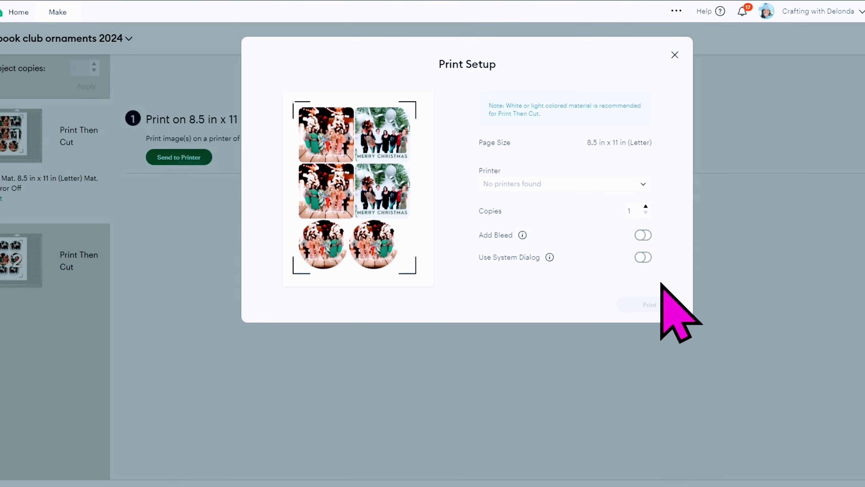
click(643, 257)
Choose the EPSON ET-2760 Series printer for the first mat and start the print
click(644, 187)
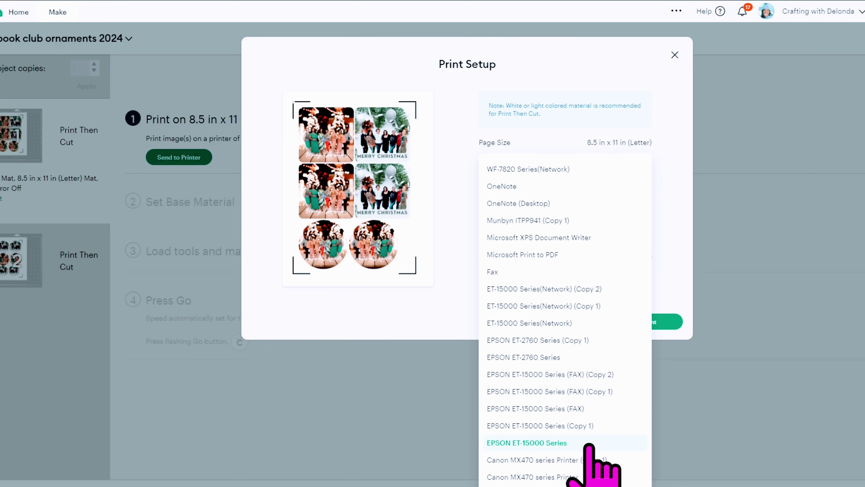
click(554, 357)
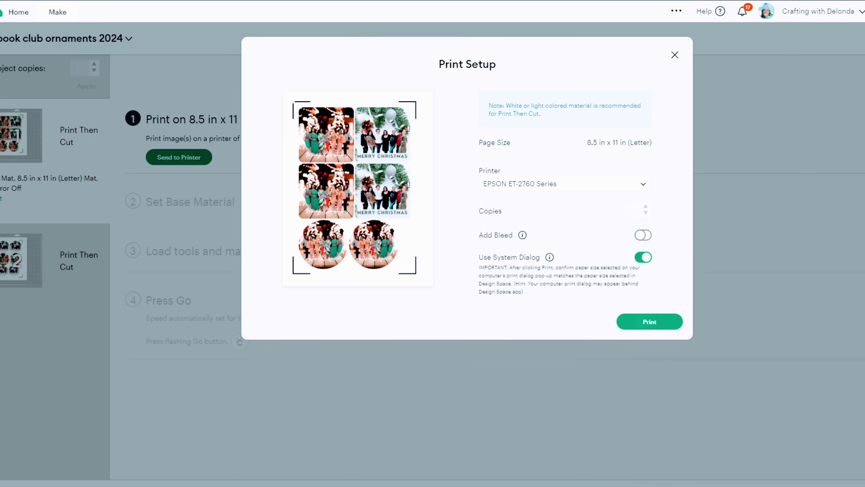
click(649, 321)
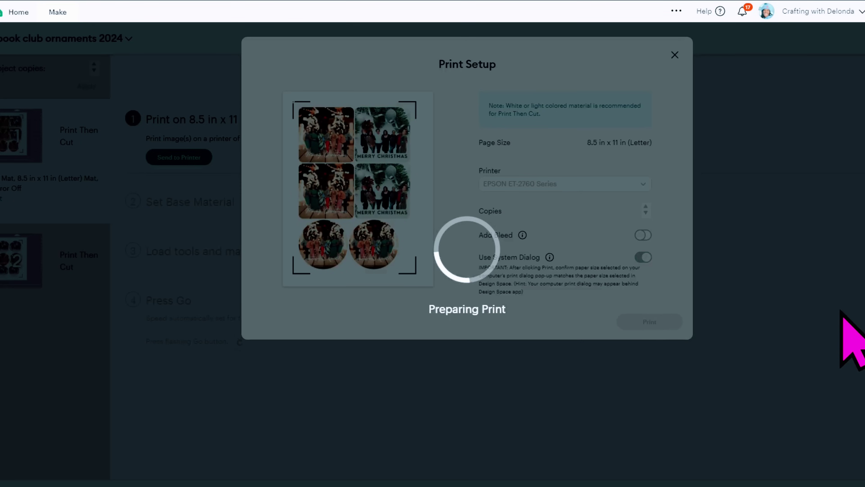